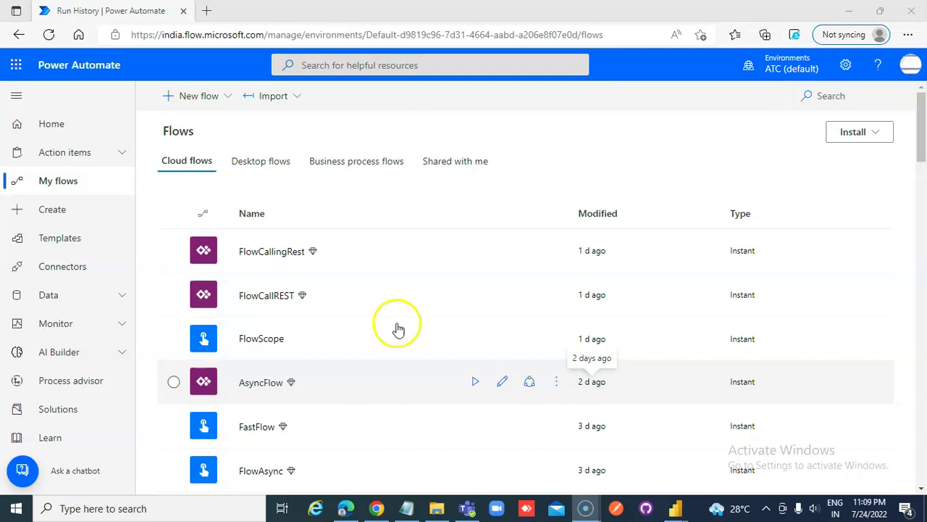
Create an instant cloud flow named FLowInstanceURL using the 'Manually trigger a flow' trigger
click(216, 96)
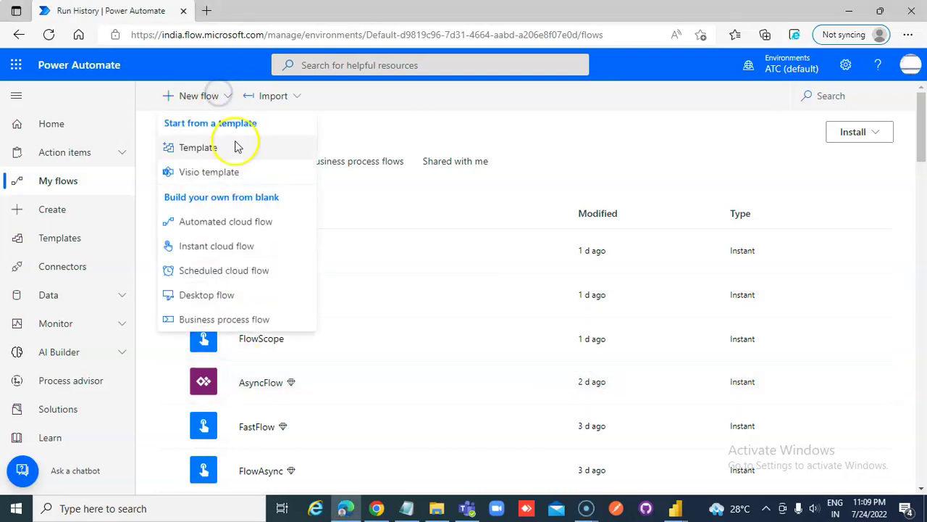
click(220, 248)
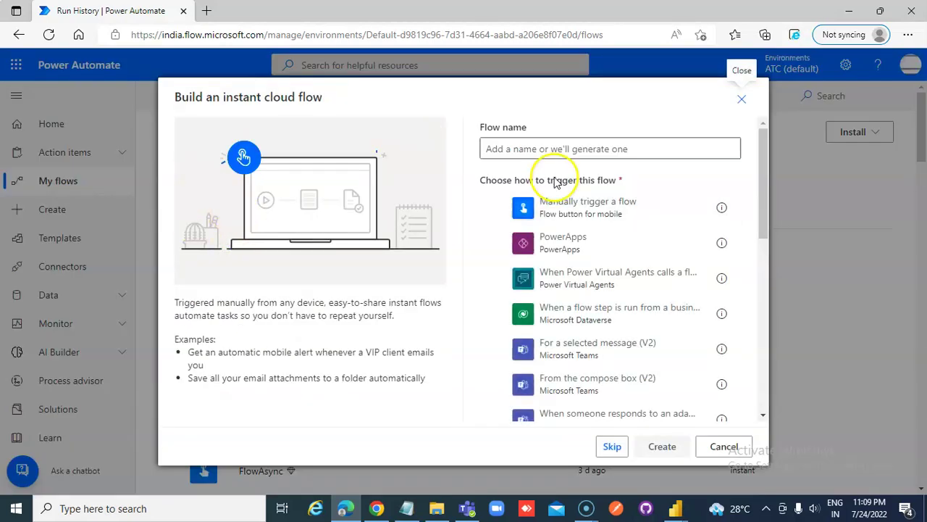
click(558, 150)
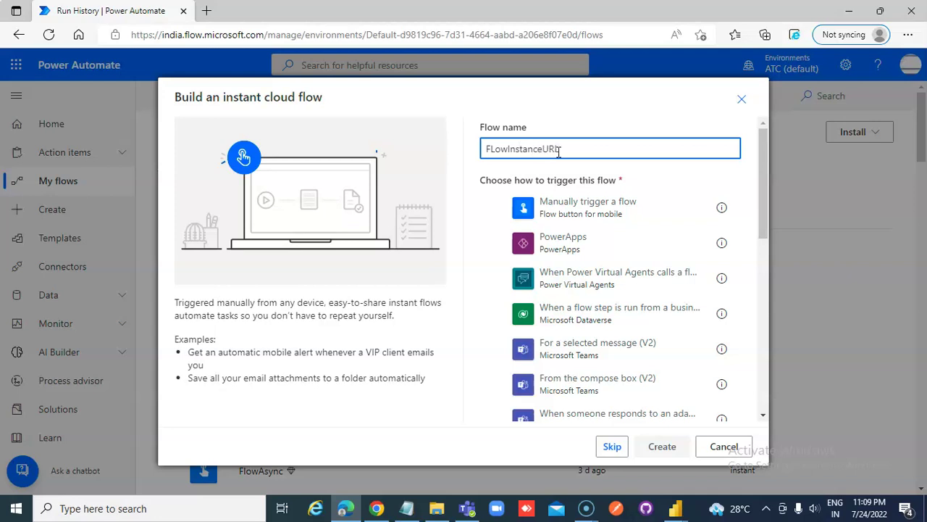
click(495, 208)
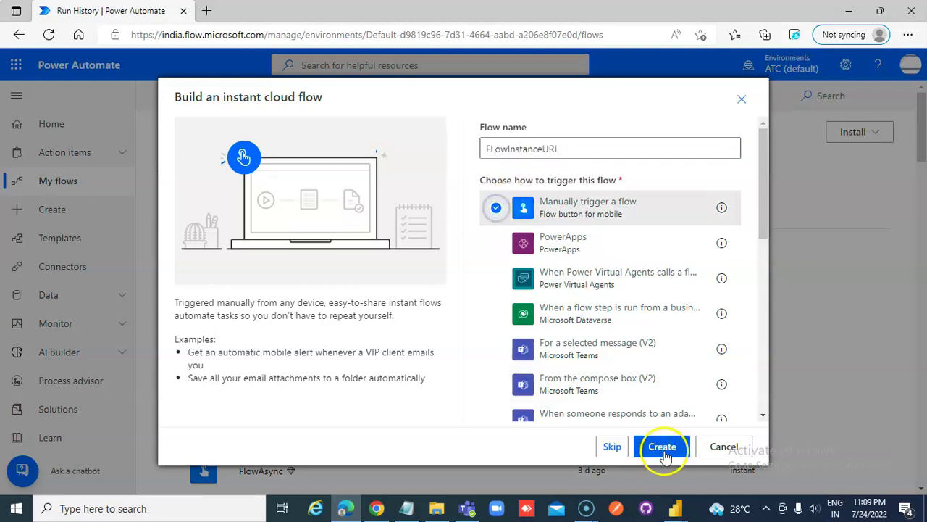
click(662, 448)
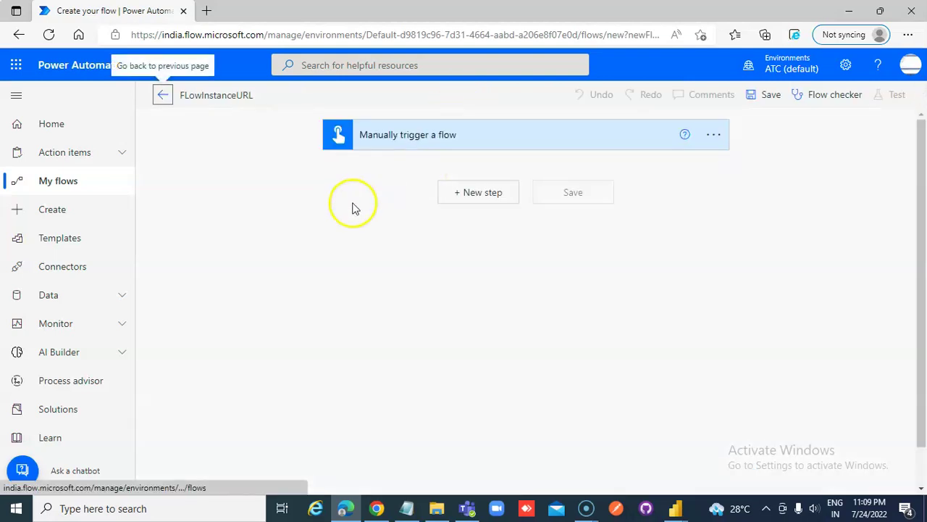
Add a Compose action after the manual trigger, found by searching 'COm'
click(495, 197)
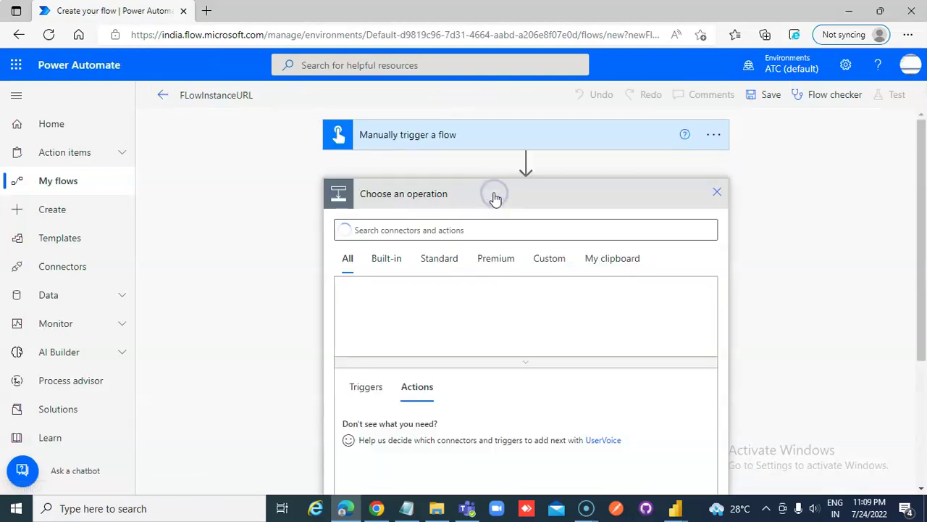
click(453, 230)
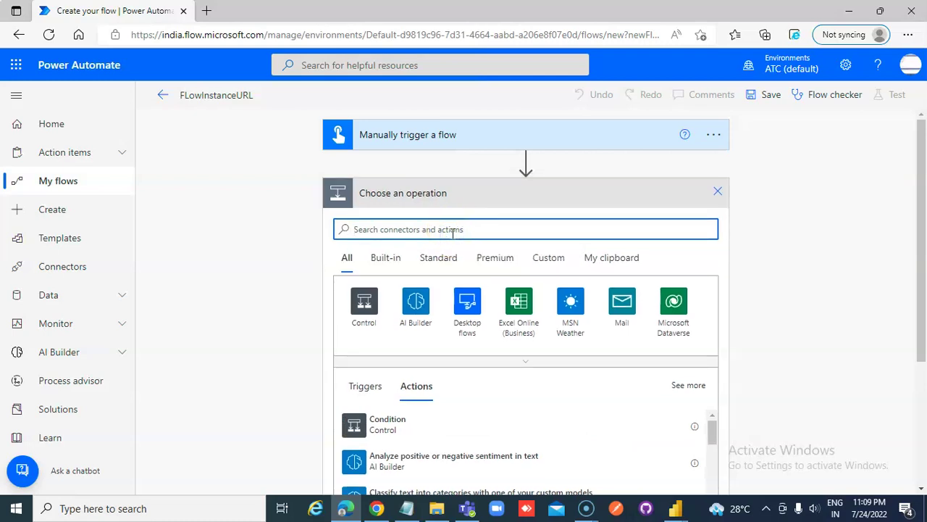
text(COmpose)
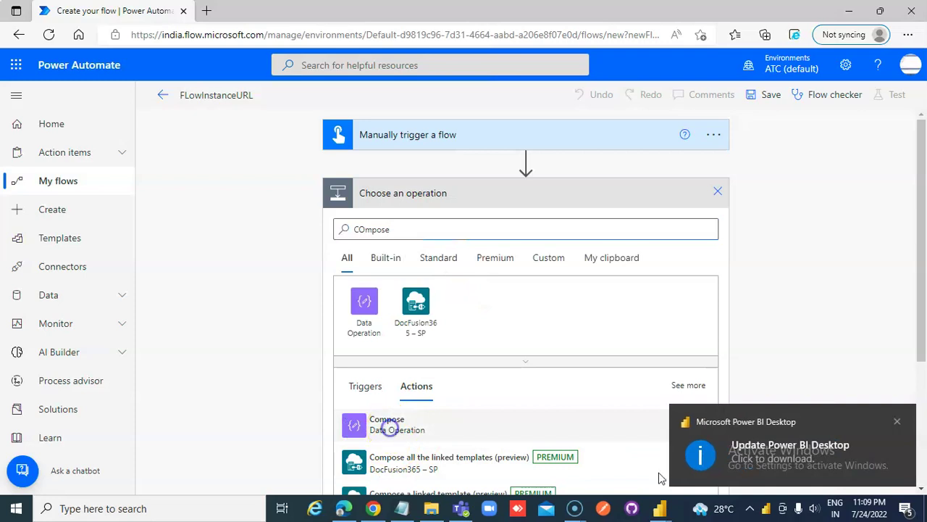
click(390, 428)
click(897, 421)
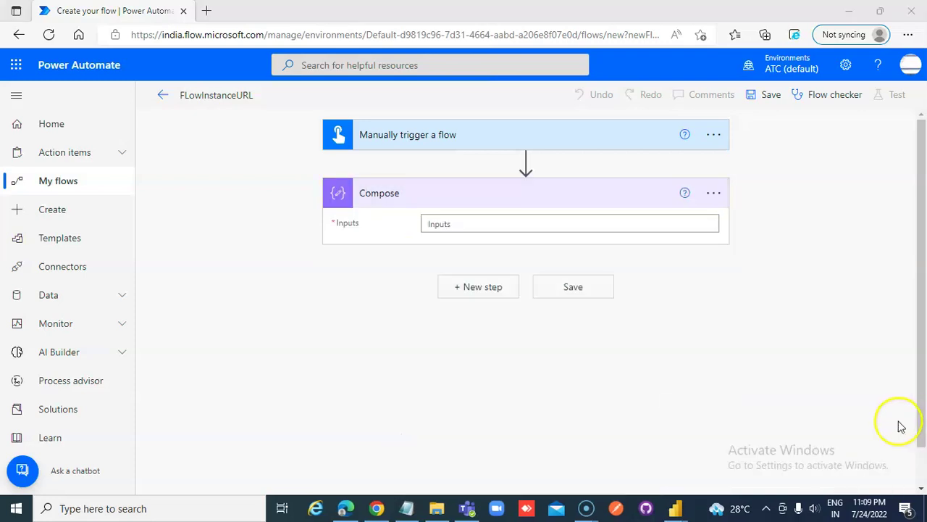
Set the Compose Inputs to the expression workflow()
click(532, 225)
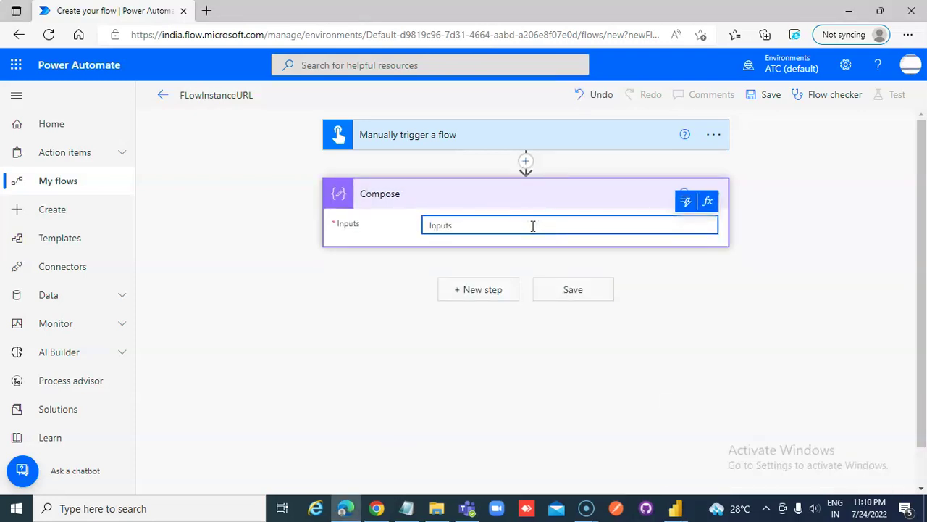
click(708, 200)
click(460, 267)
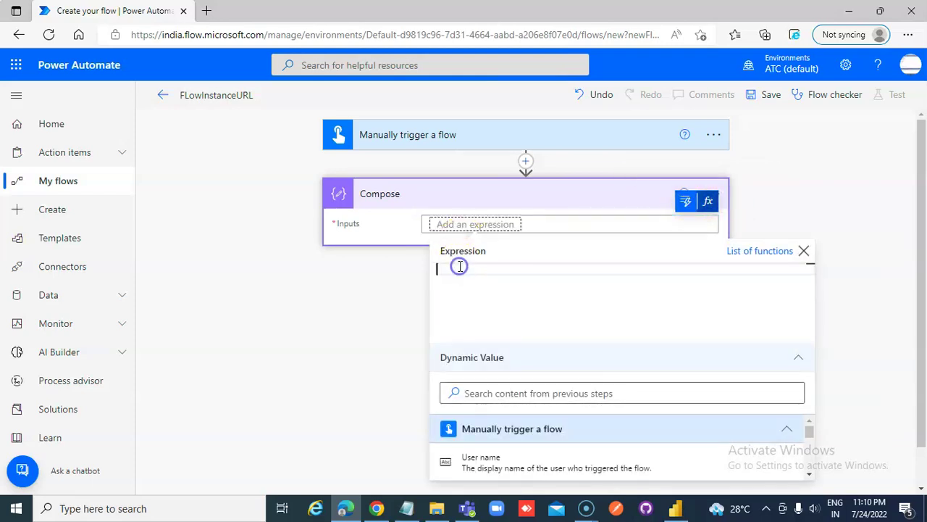
text(workflow)
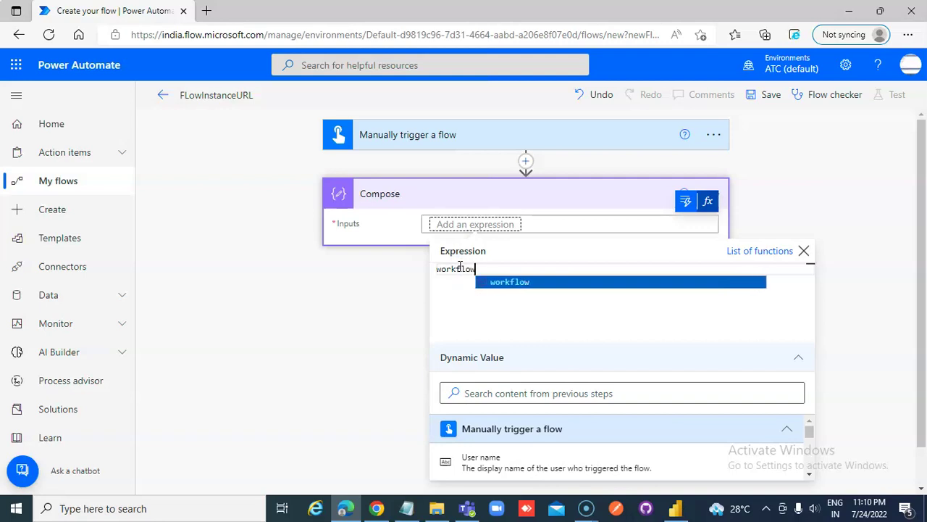
text(())
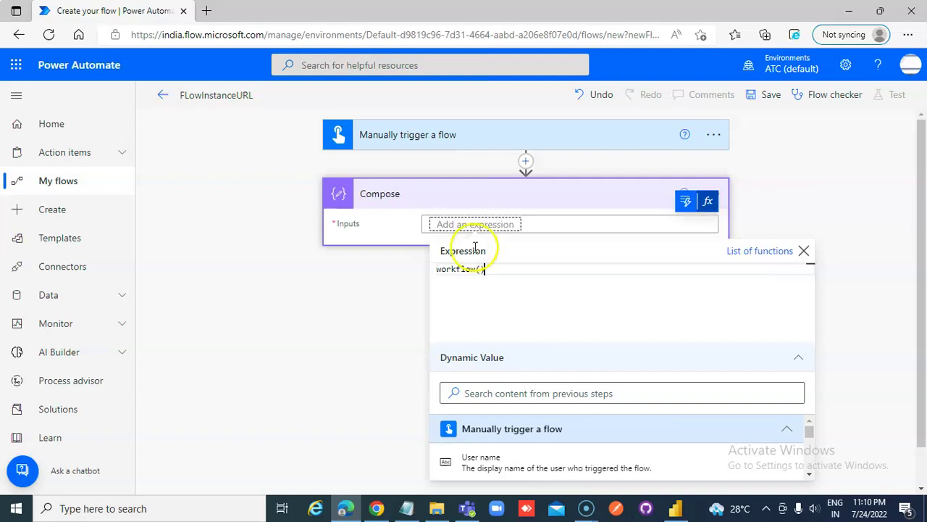
click(537, 216)
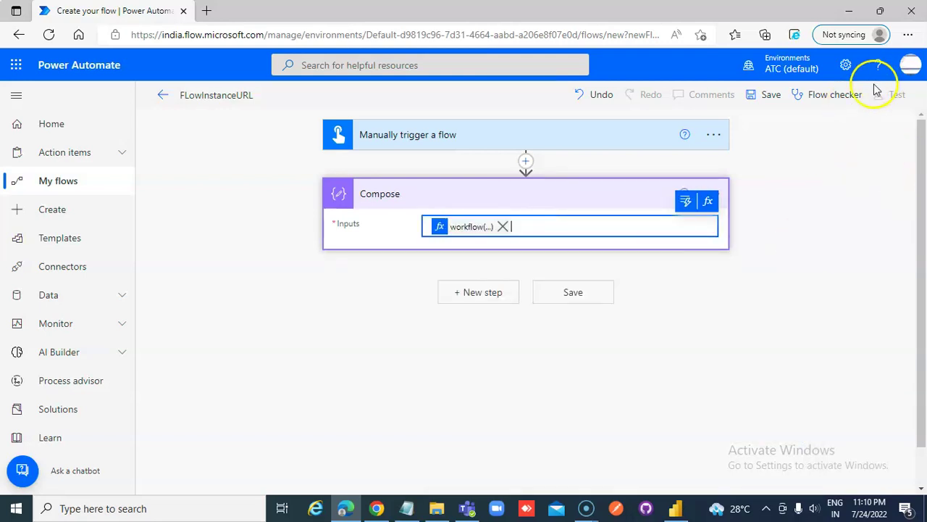
Save the flow, run a manual test, and view the successful run
click(761, 93)
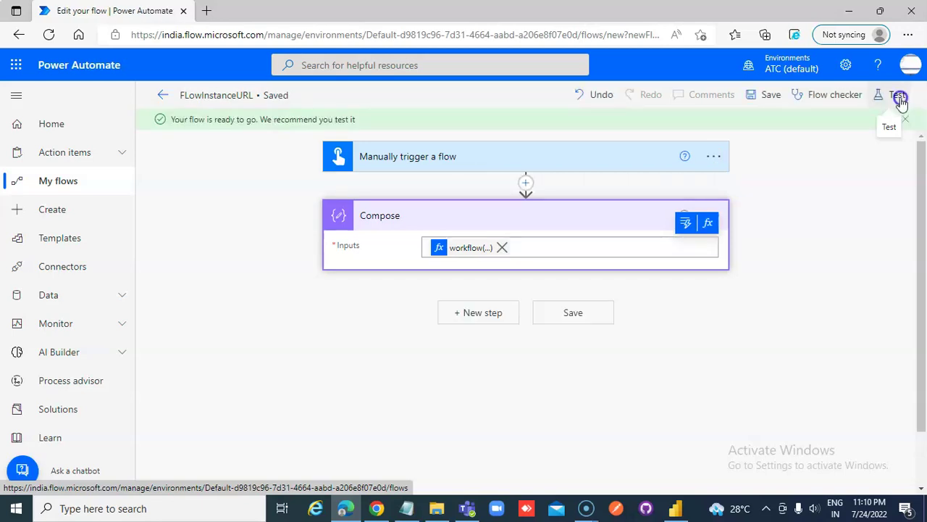
click(898, 97)
click(715, 127)
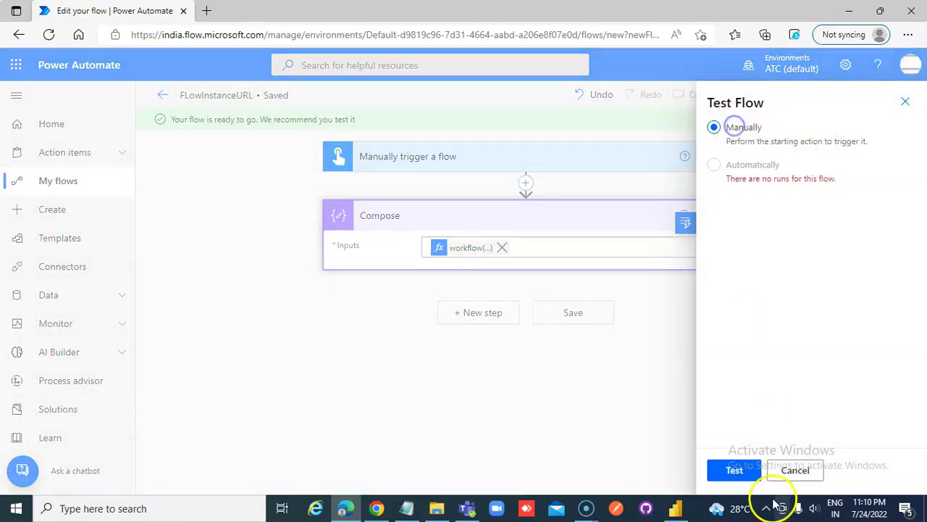
click(734, 471)
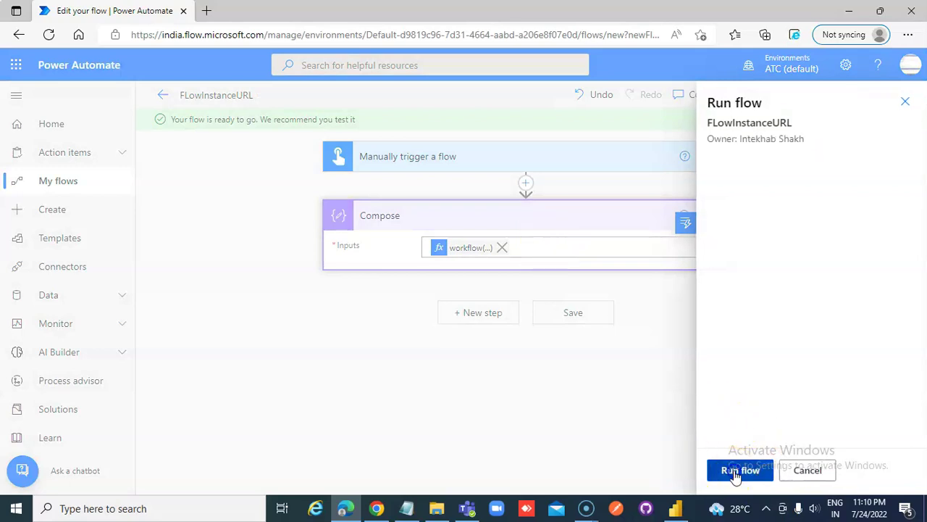
click(736, 473)
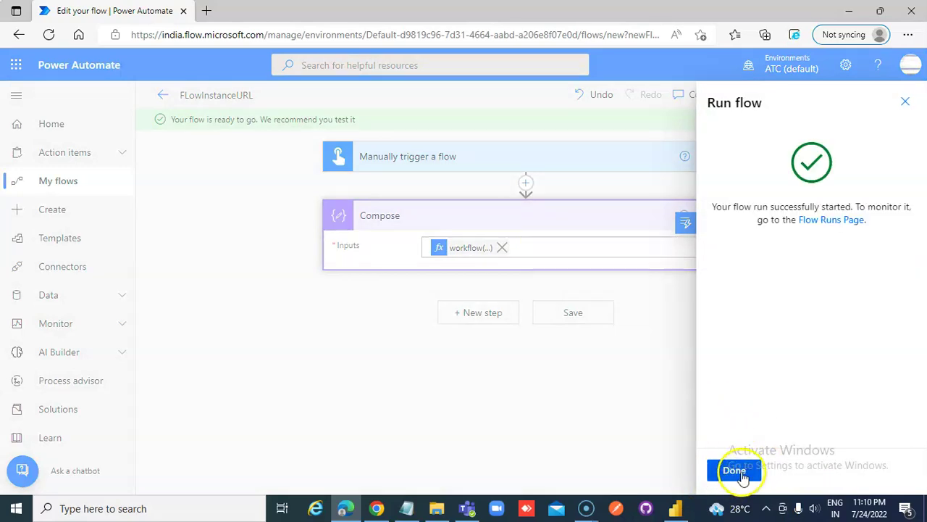
click(734, 471)
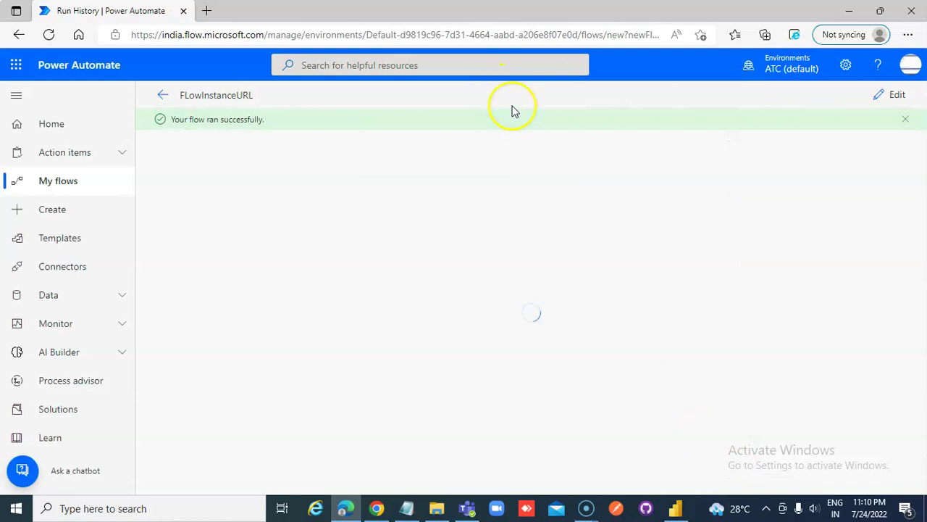
Copy the flow's editor URL and load it in a new Edge tab
click(402, 34)
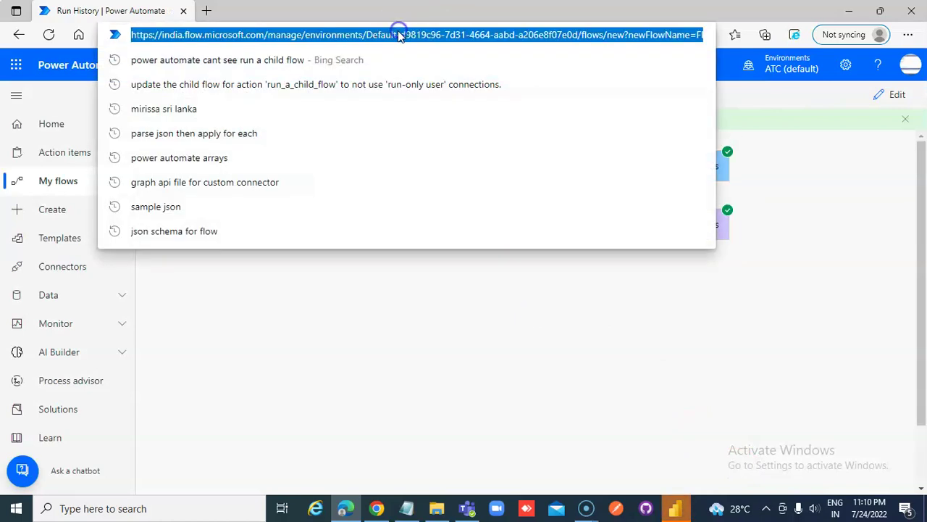
click(206, 11)
text(https://india.flow.microsoft.com/manage/environments/Default-d9819c96-7d31-4664-aabd-a206e8f07e0d/flows/new?newFlowName=FLowInstanceURL&trigger=providers%2FMicrosoft.ProcessSimple%2FoperationGroups%2FFlow%2Foperations%2FFlowButton)
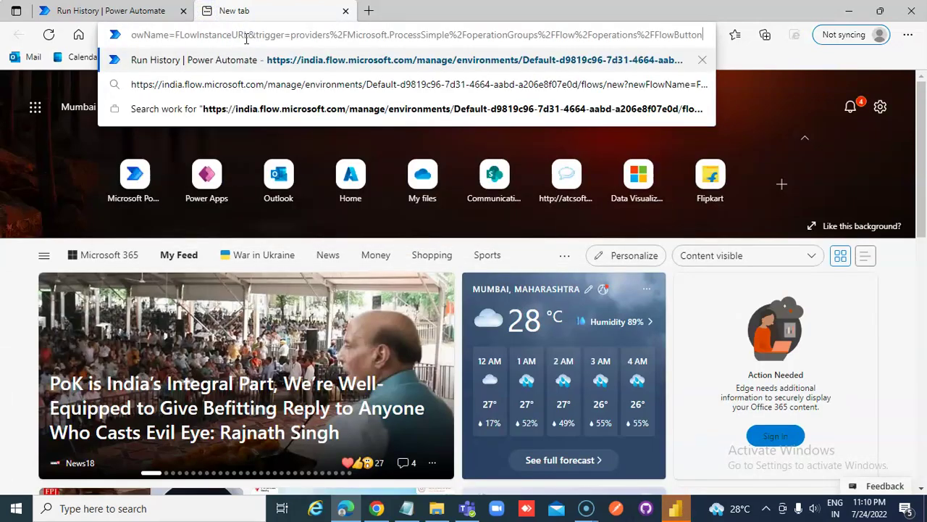
click(280, 97)
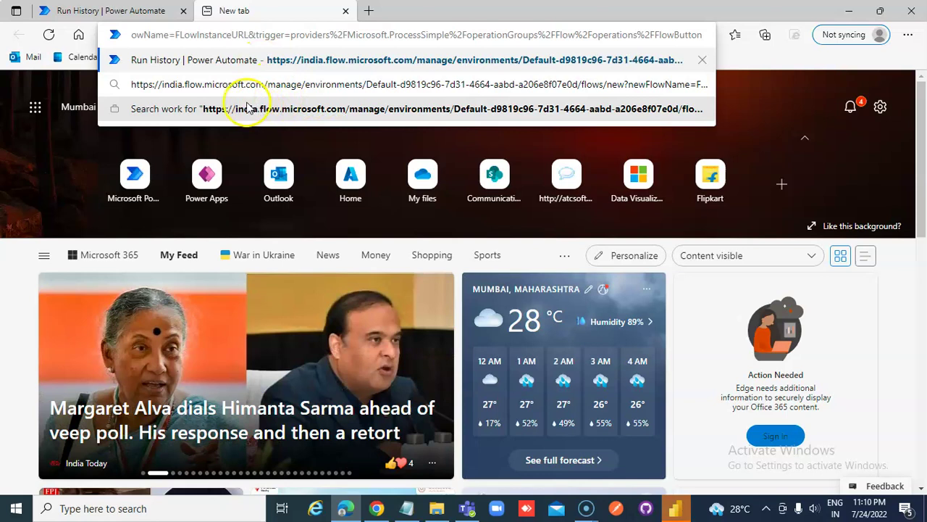
click(244, 104)
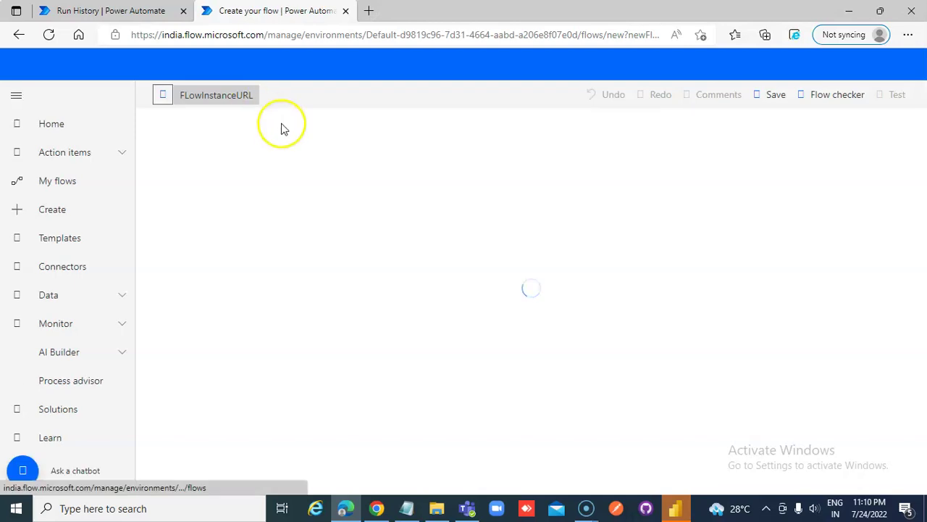
Close the second tab and return to the FLowInstanceURL details page
click(347, 11)
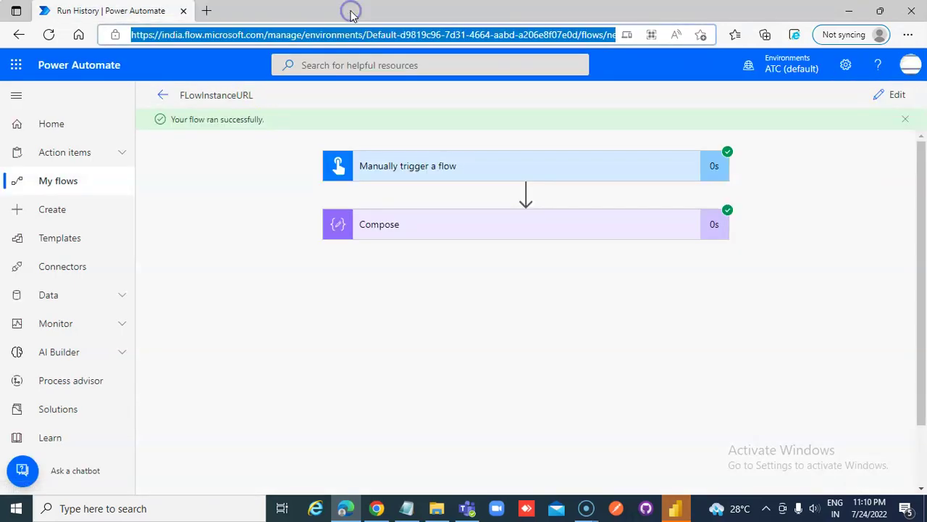
click(323, 34)
mouse_move(373, 34)
mouse_down()
mouse_move(559, 34)
mouse_move(661, 45)
mouse_move(383, 46)
mouse_up()
click(432, 120)
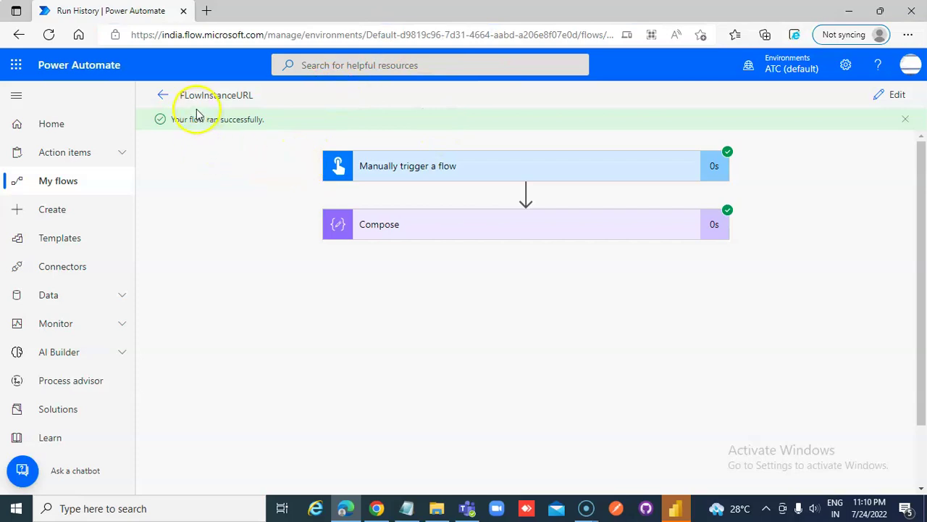
click(161, 96)
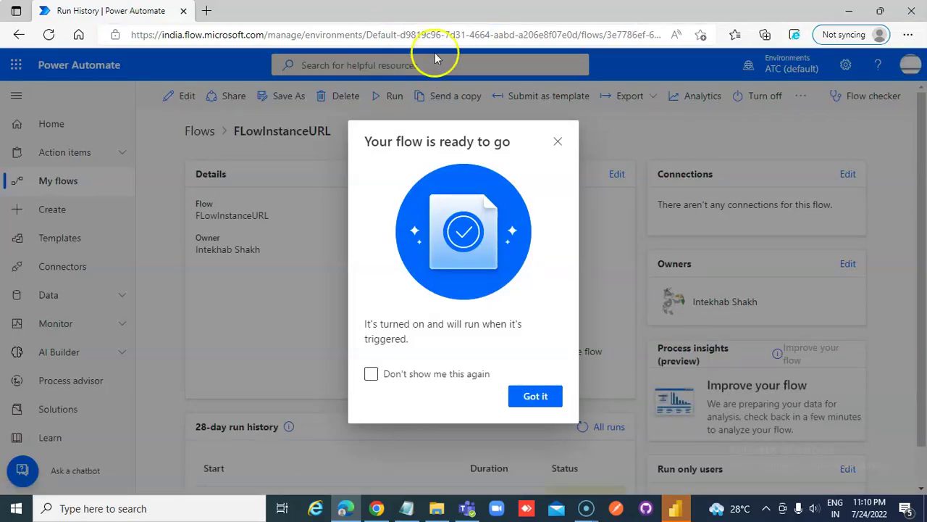
Dismiss the flow-ready message, then open and cancel the Details Edit panel
click(558, 140)
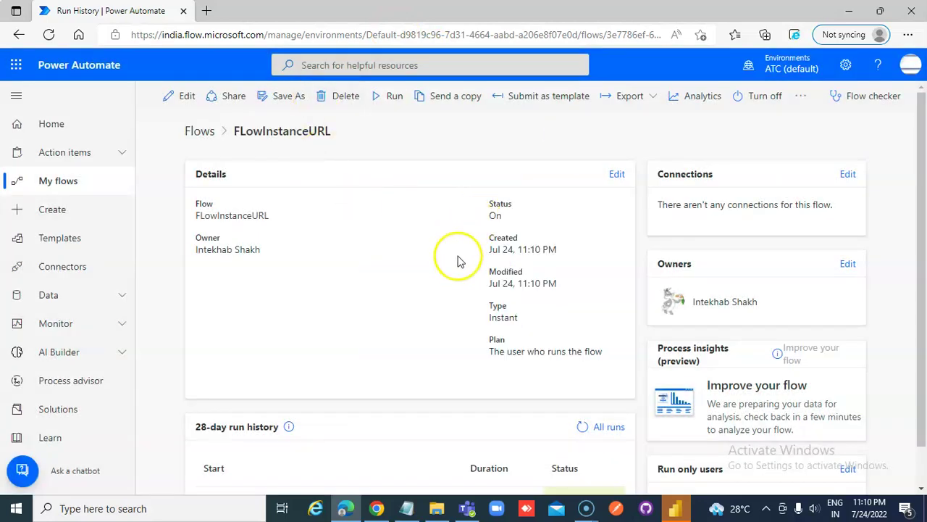
click(617, 174)
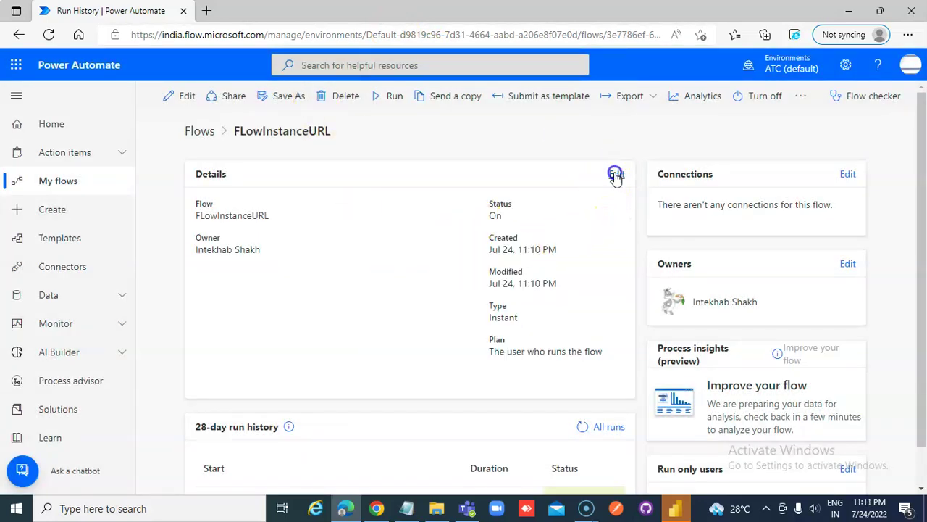
click(796, 469)
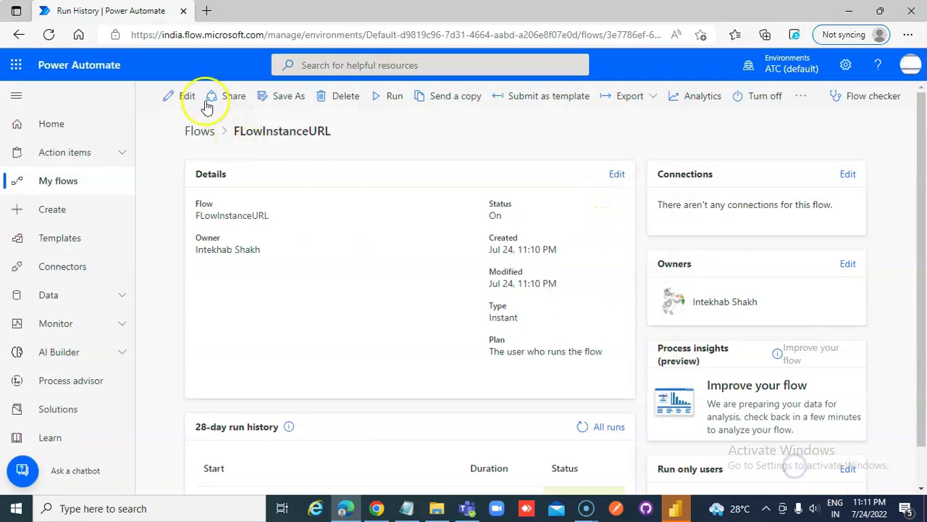
In the designer, add a Data Operation Compose action as Compose 2 after Compose
click(182, 97)
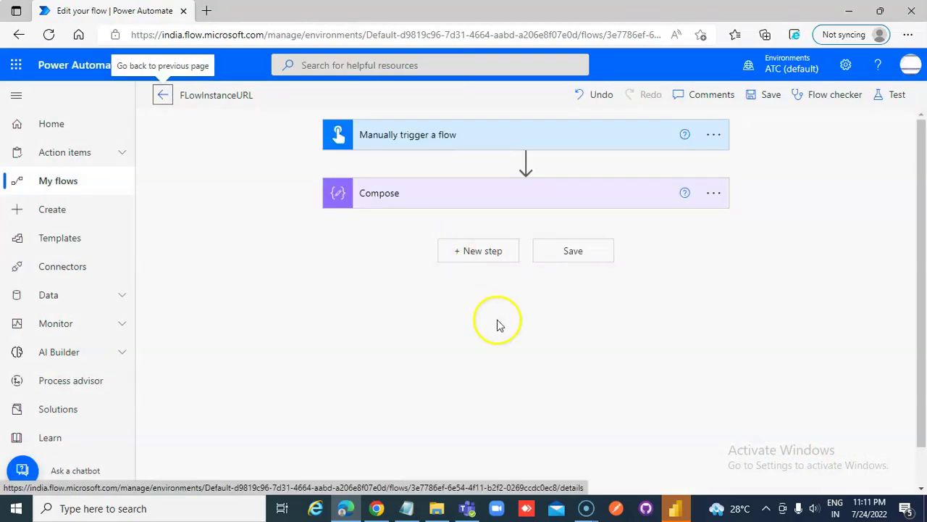
click(480, 250)
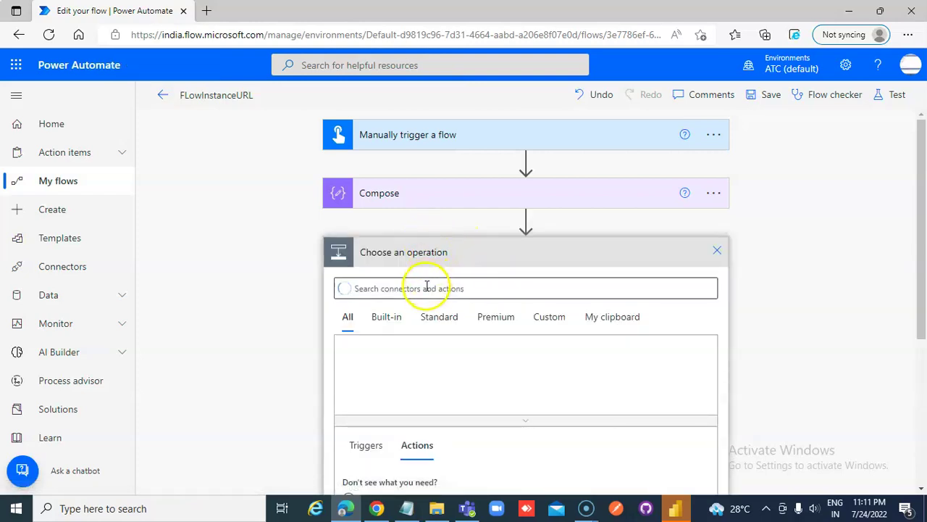
click(426, 285)
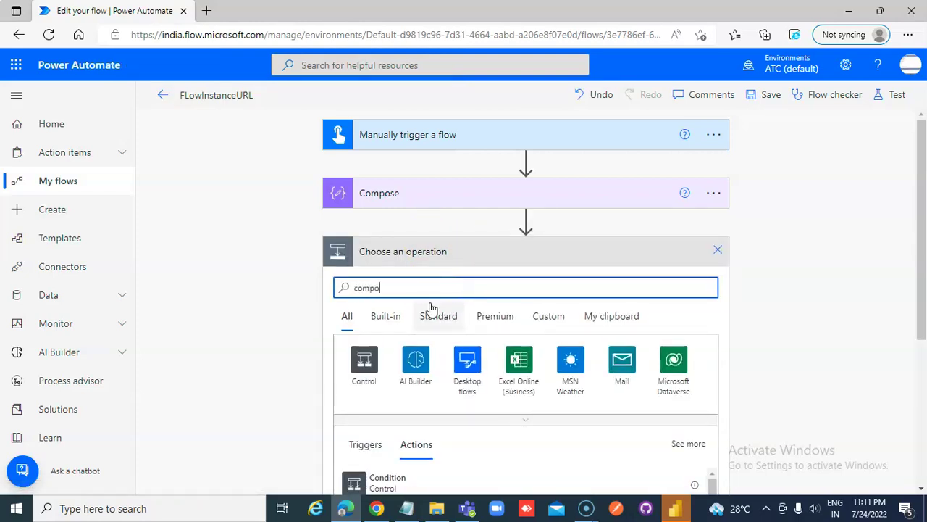
click(360, 372)
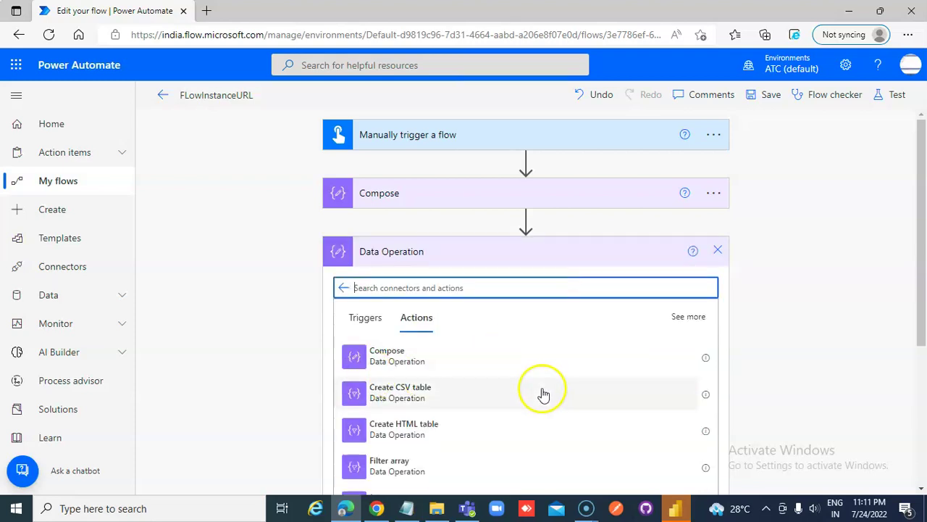
click(388, 352)
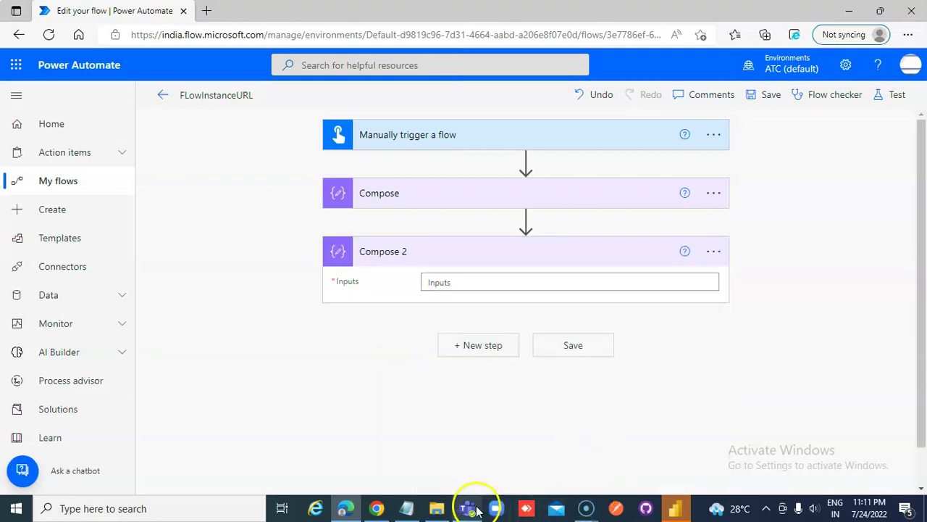
click(407, 508)
Copy the concat run-URL expression from Notepad and paste it into Compose 2's Inputs
drag(543, 114, 5, 41)
right_click(278, 62)
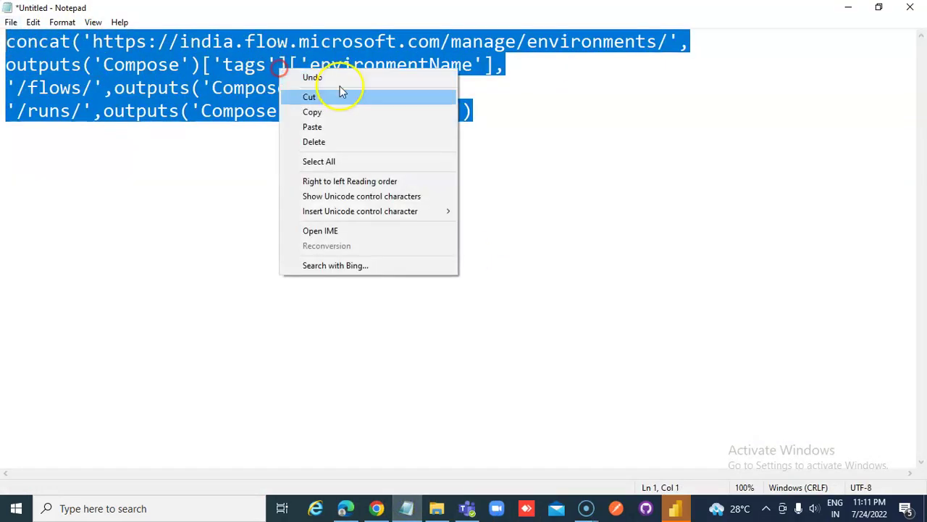
click(333, 113)
click(848, 8)
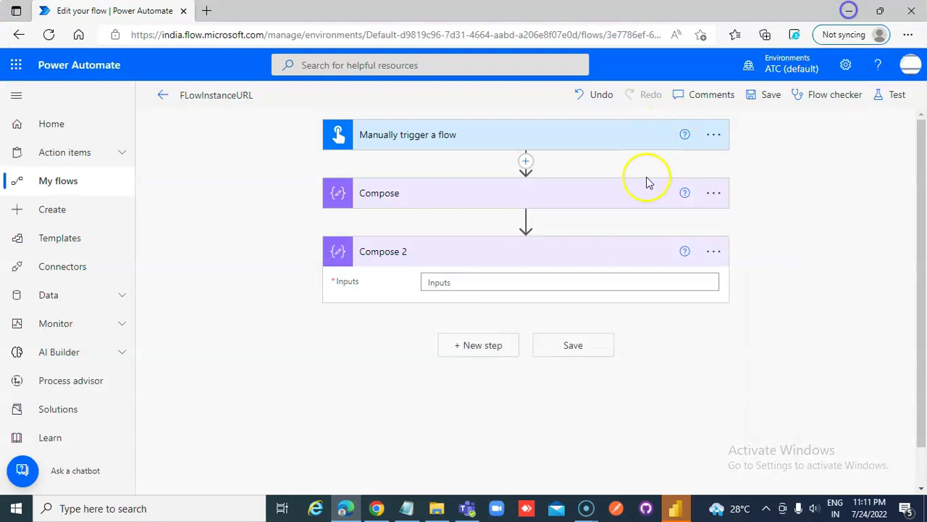
click(524, 283)
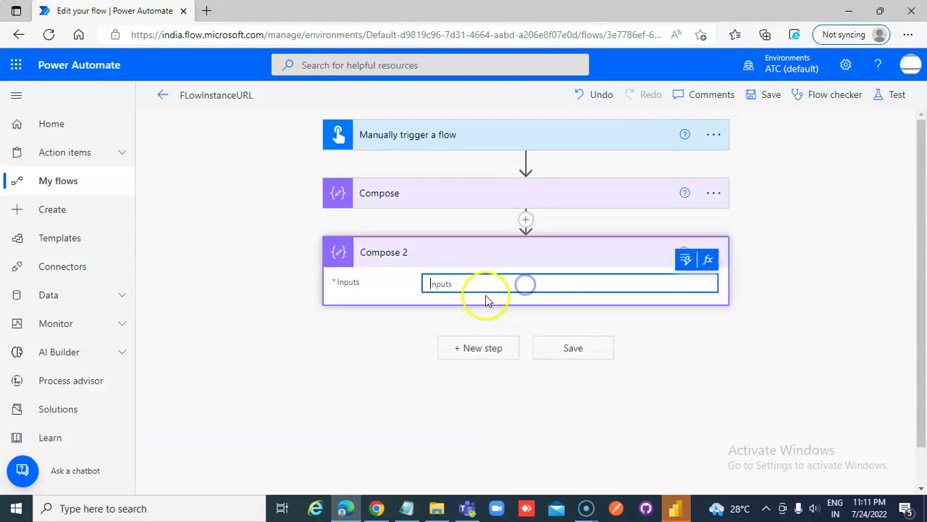
click(685, 259)
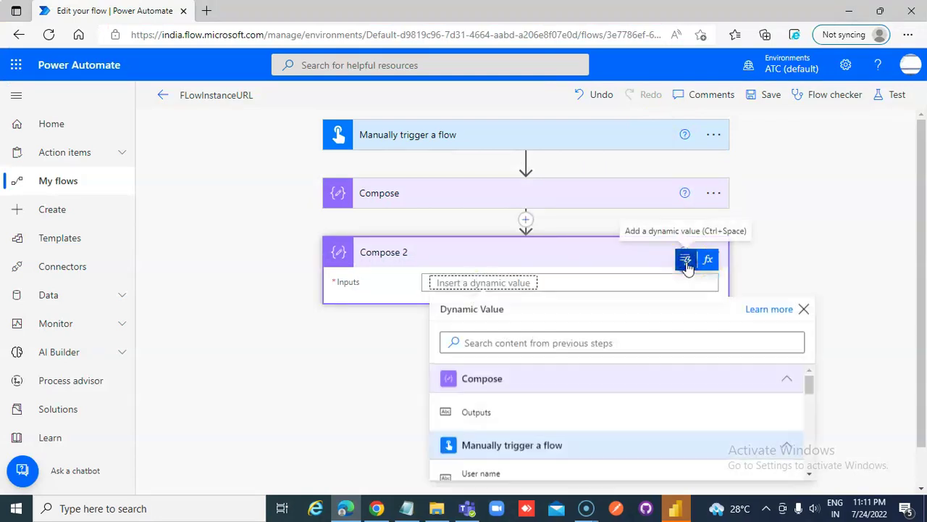
click(558, 343)
key(ctrl+v)
Clear the empty placeholder and insert the concat expression via Compose 2's expression editor
click(563, 285)
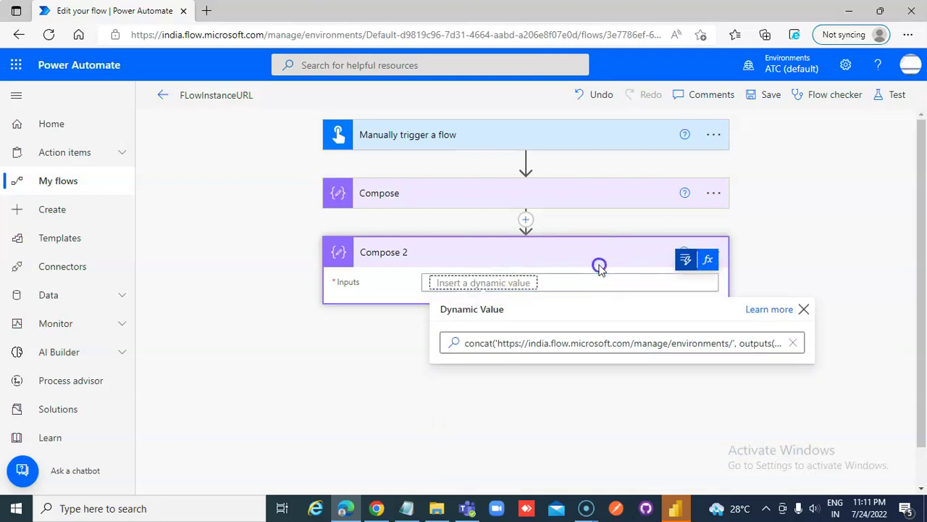
click(502, 283)
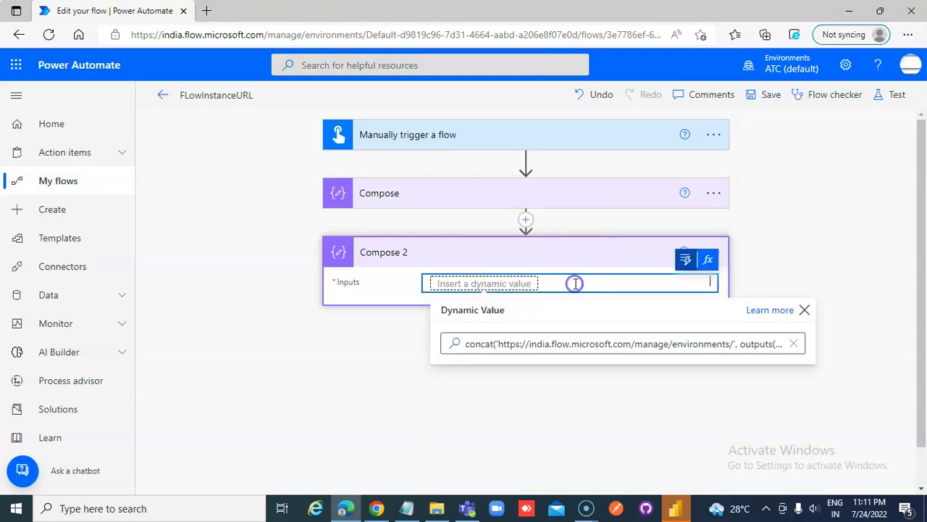
click(768, 342)
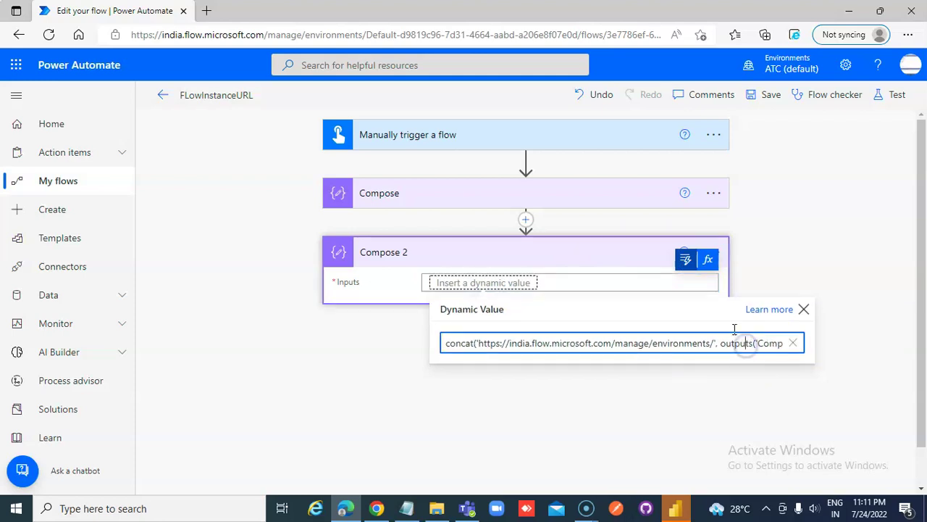
click(709, 261)
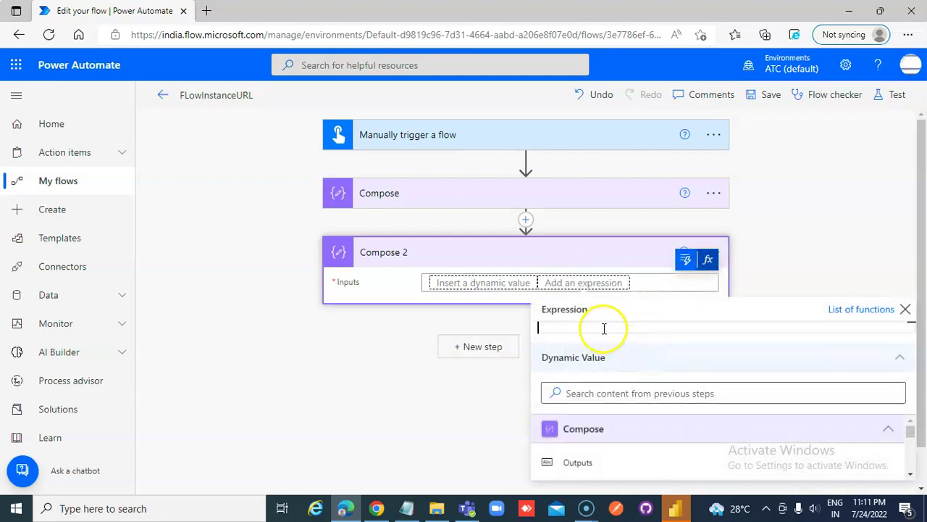
click(606, 283)
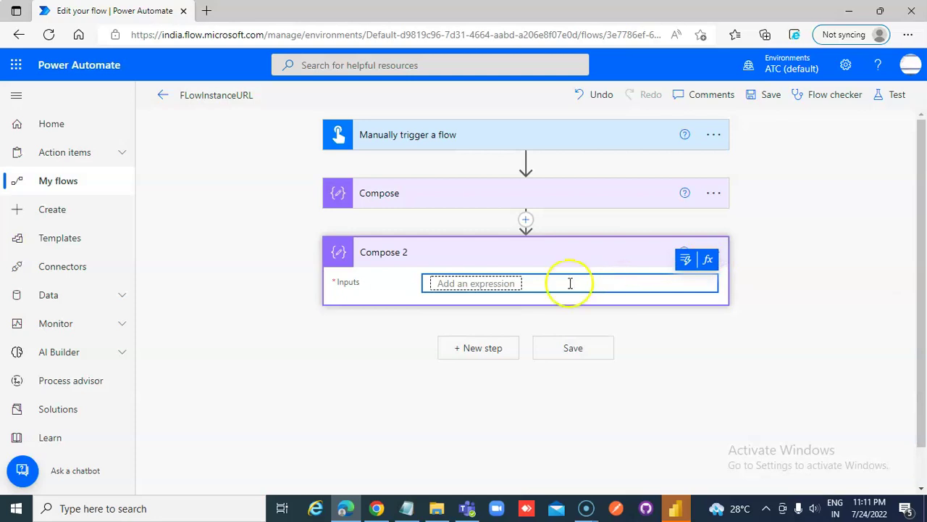
drag(570, 283, 417, 282)
key(BackSpace)
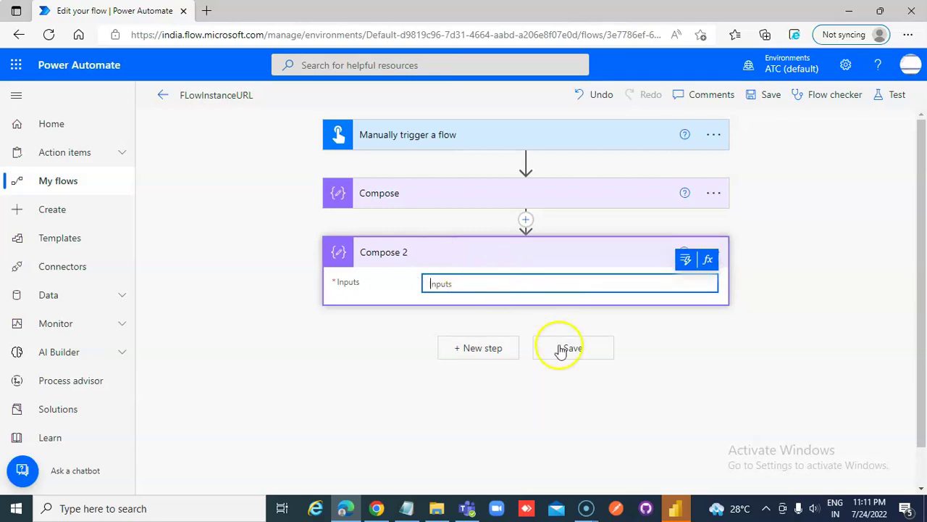
click(521, 289)
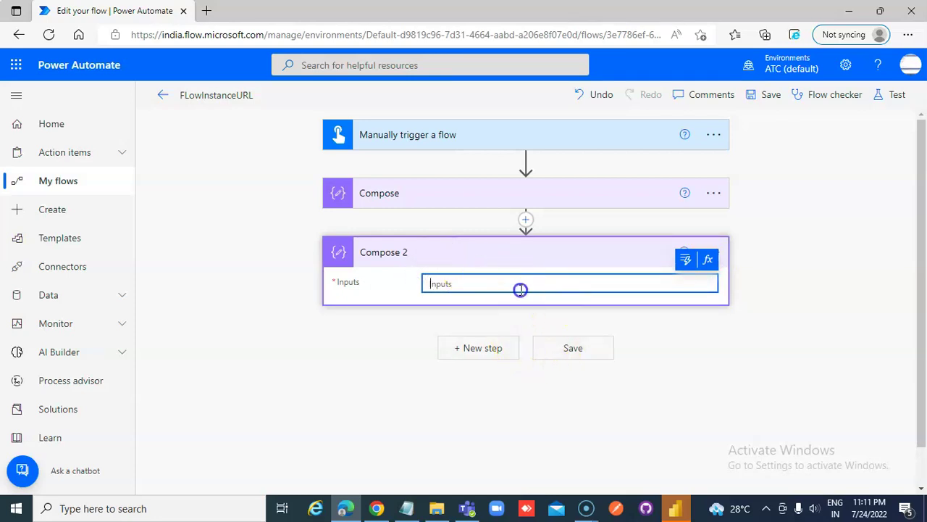
click(708, 263)
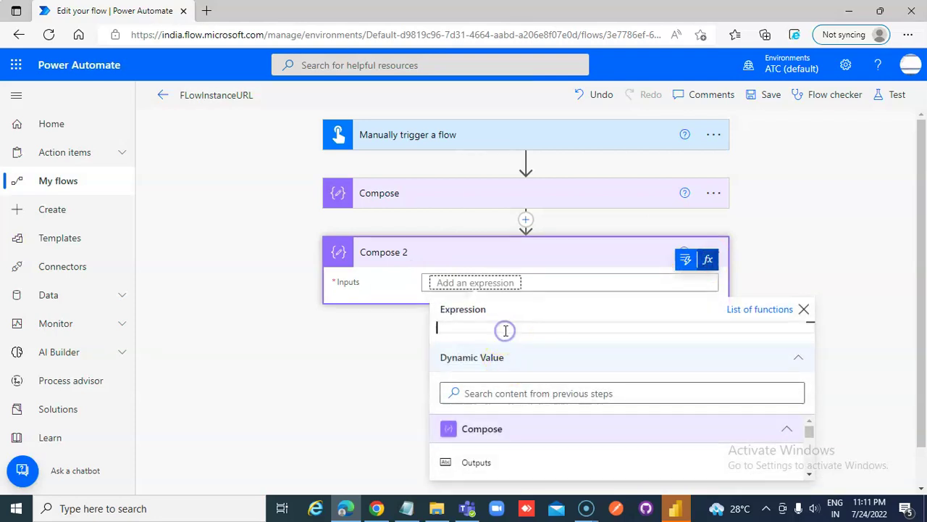
key(ctrl+v)
click(542, 276)
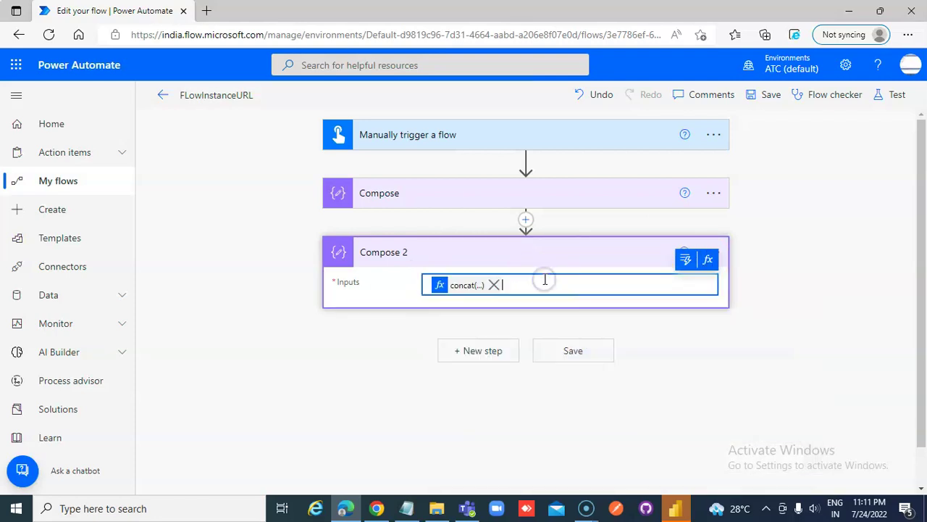
Save the updated flow and run a manual test with all three steps succeeding
click(472, 192)
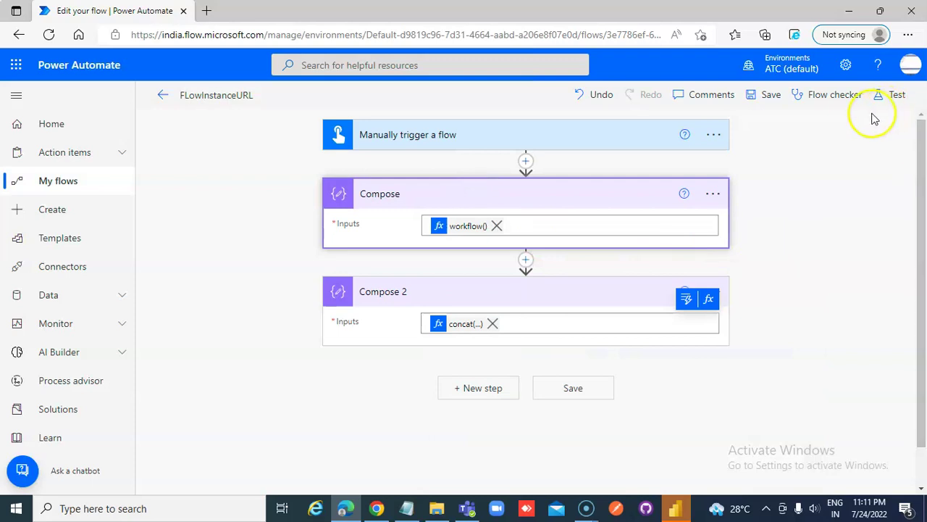
click(766, 95)
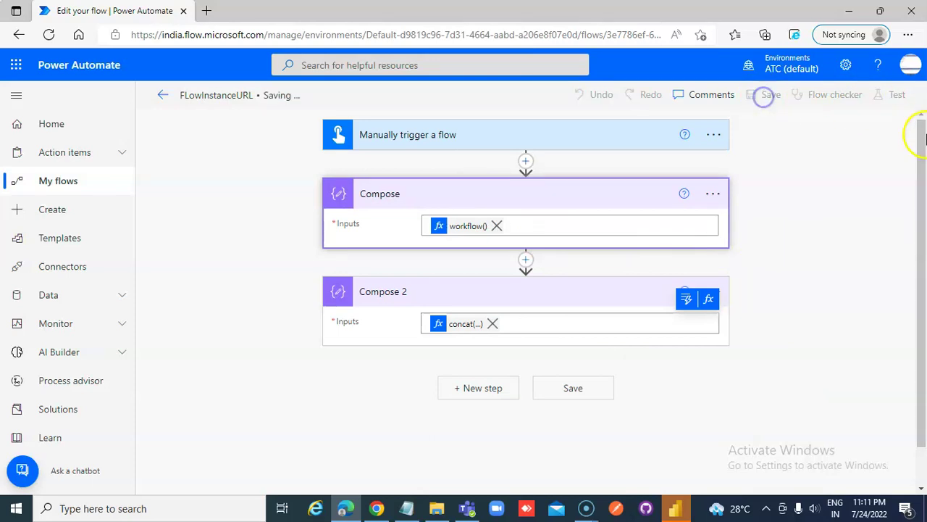
click(897, 98)
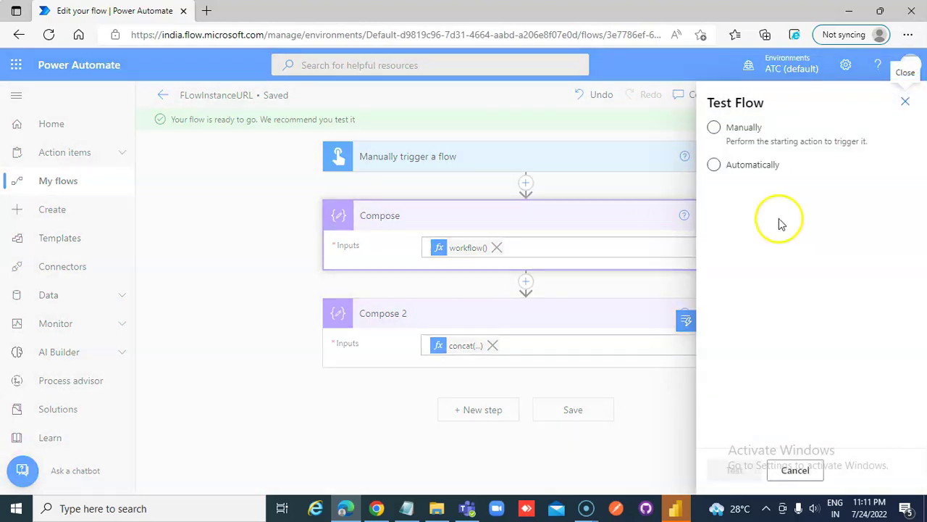
click(715, 126)
click(735, 470)
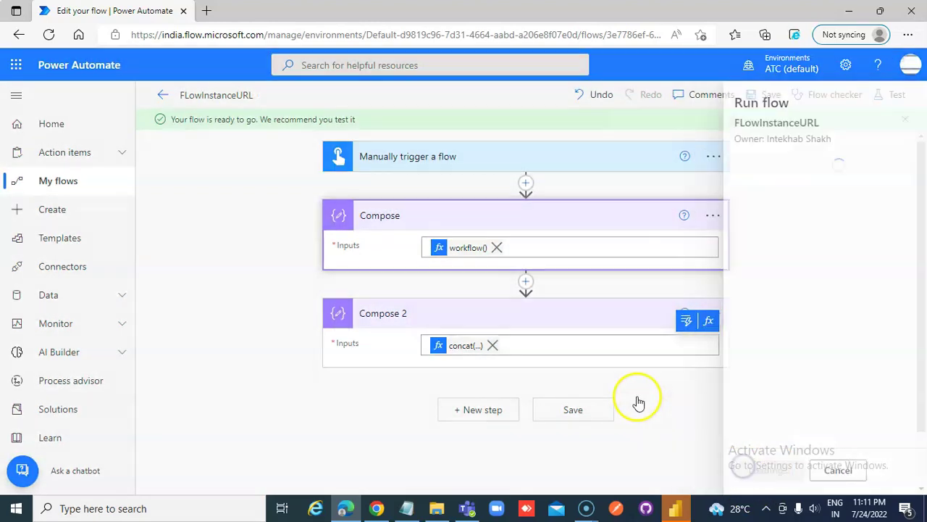
click(739, 469)
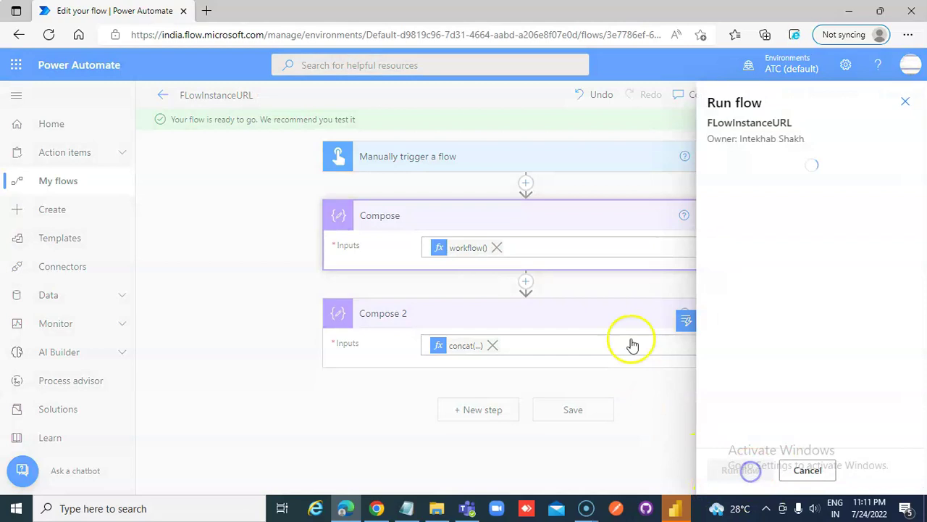
click(736, 470)
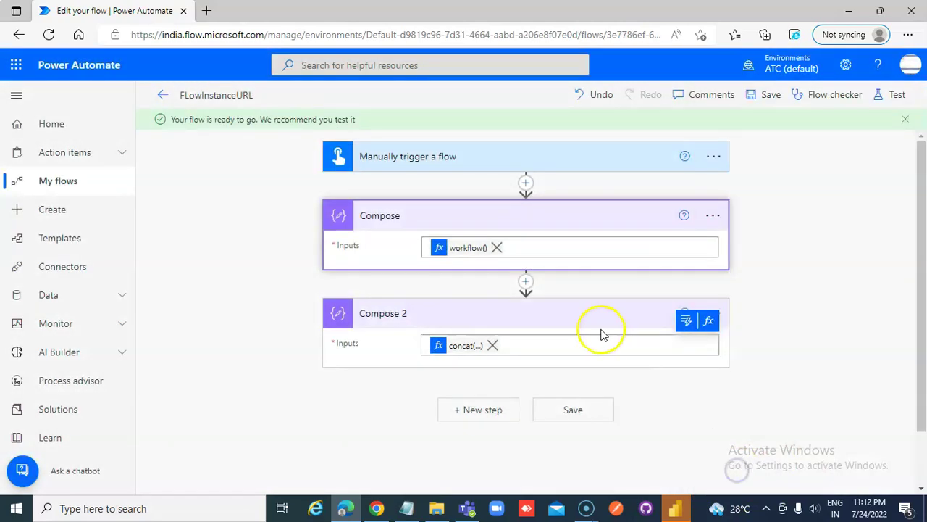
click(450, 232)
scroll(551, 347, down, 2)
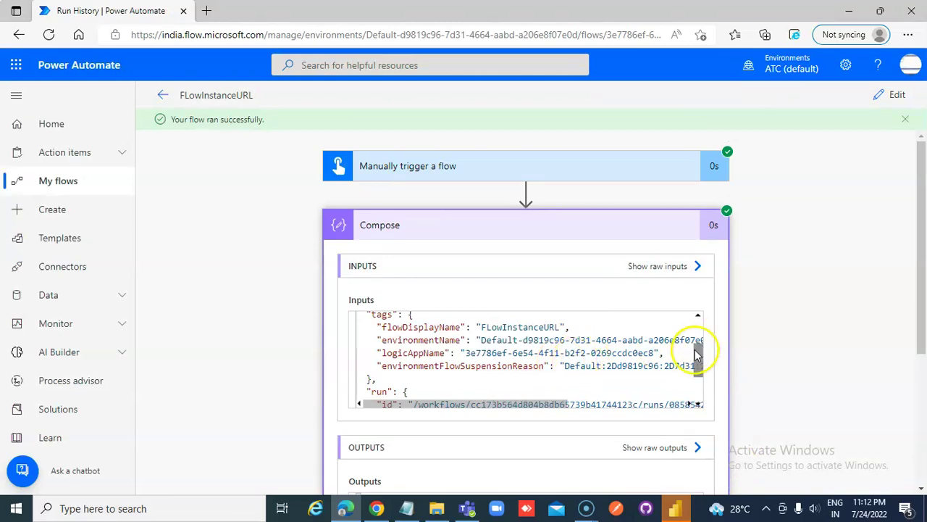
drag(695, 355, 700, 308)
scroll(867, 348, down, 2)
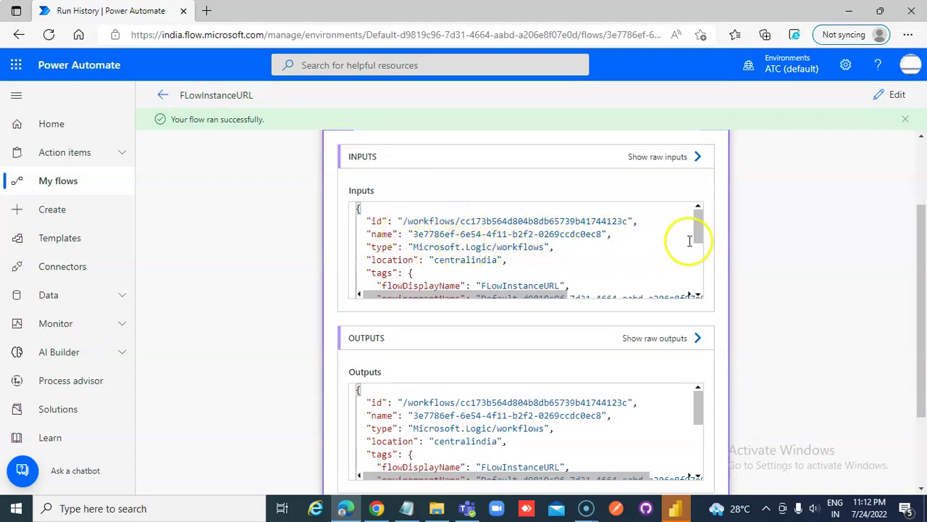
drag(698, 228, 701, 241)
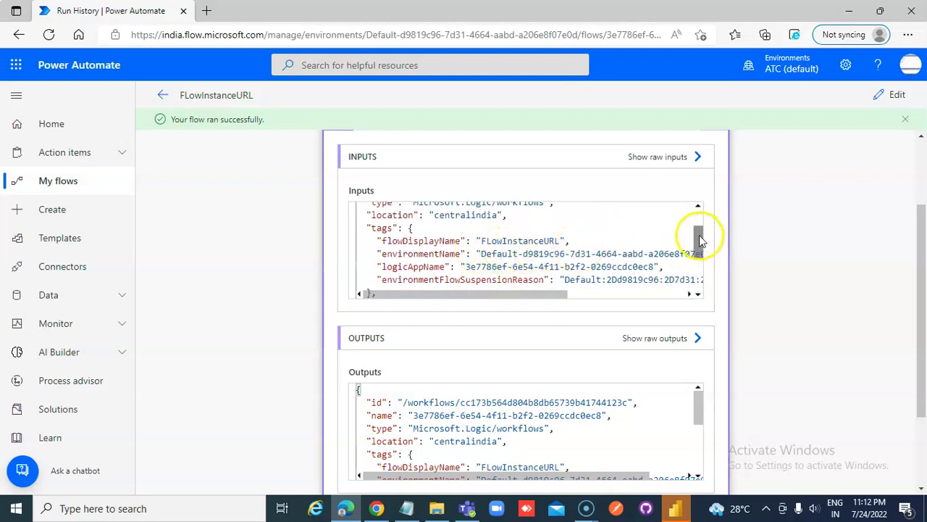
drag(700, 237, 700, 252)
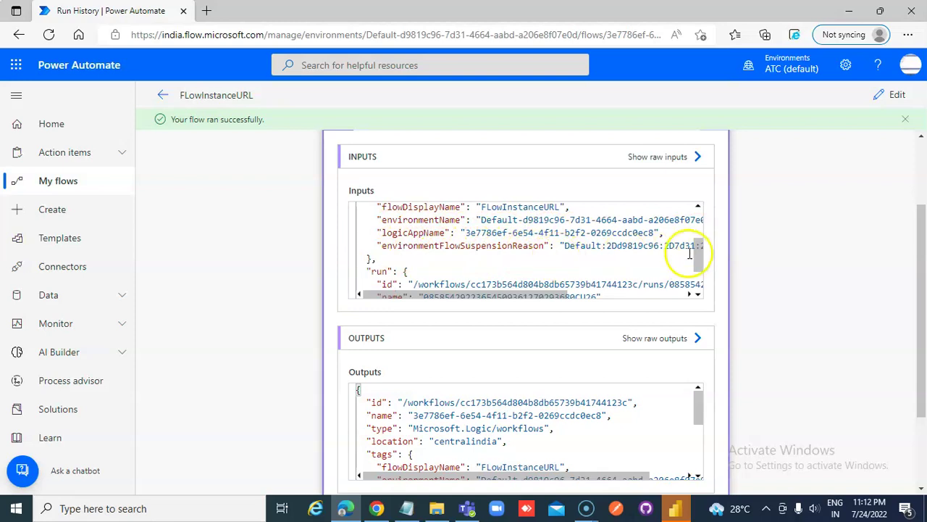
drag(699, 247, 705, 267)
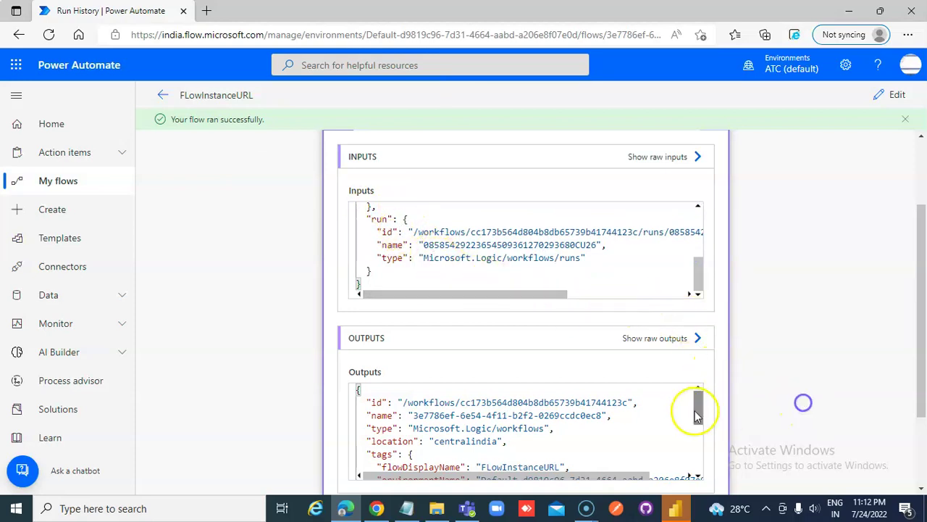
drag(701, 404, 707, 415)
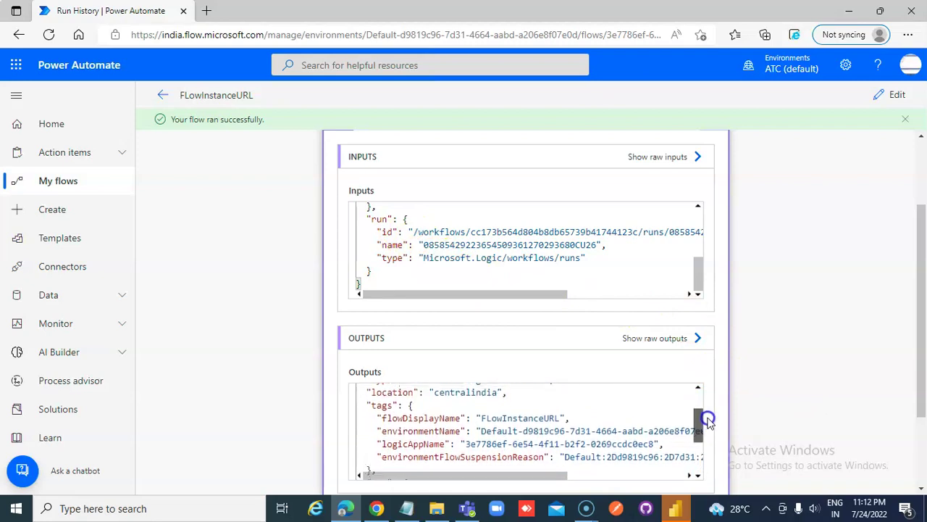
drag(707, 418, 715, 449)
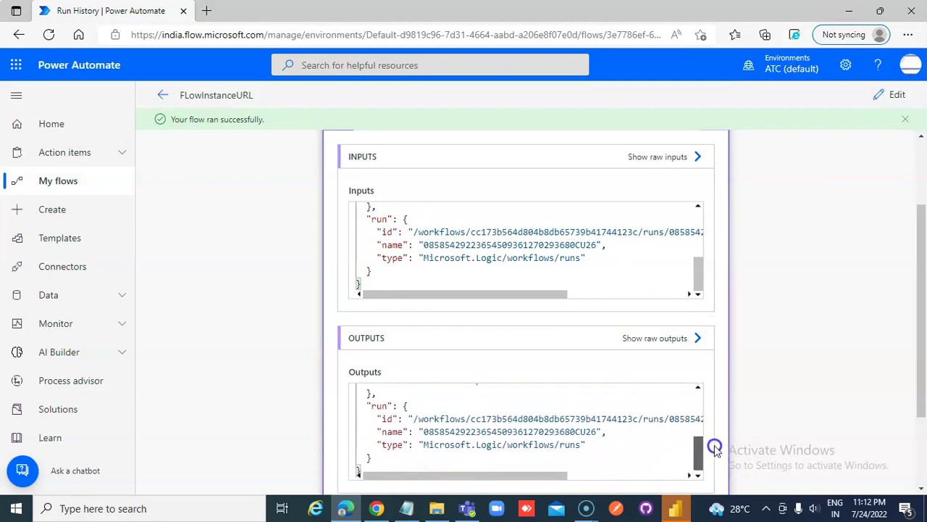
scroll(742, 269, up, 2)
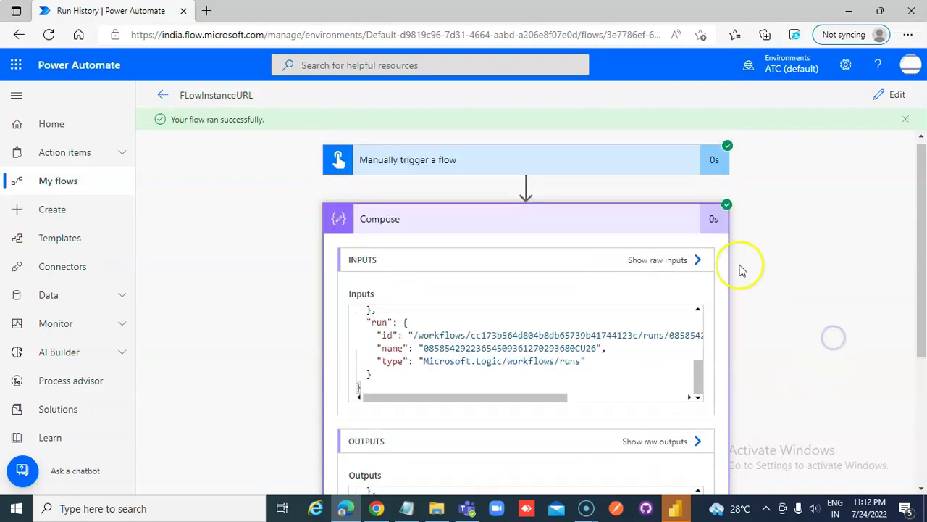
Expand Compose 2's run results and select its full run URL output
click(435, 215)
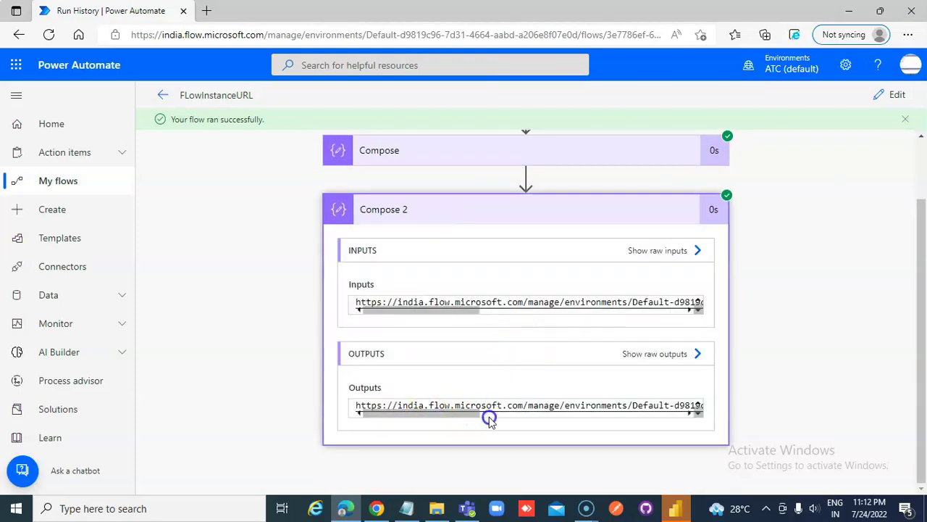
drag(454, 413, 583, 415)
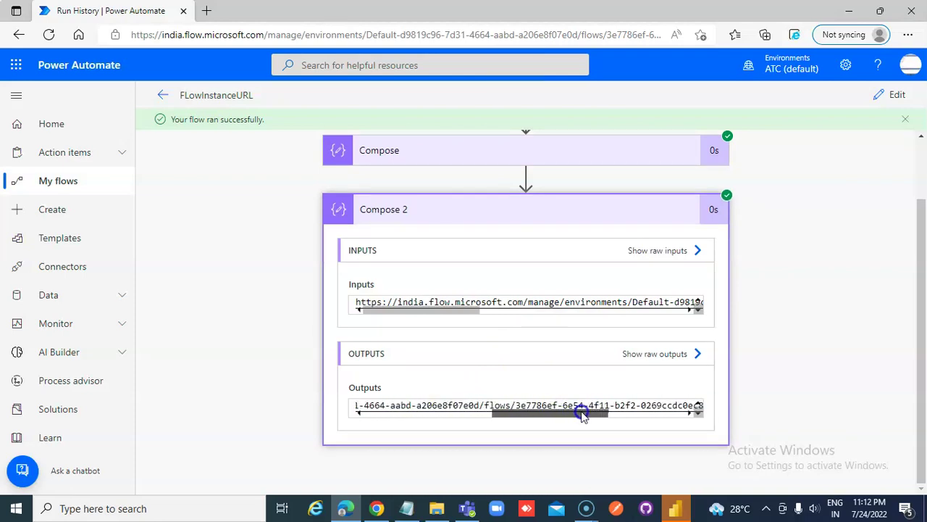
click(382, 414)
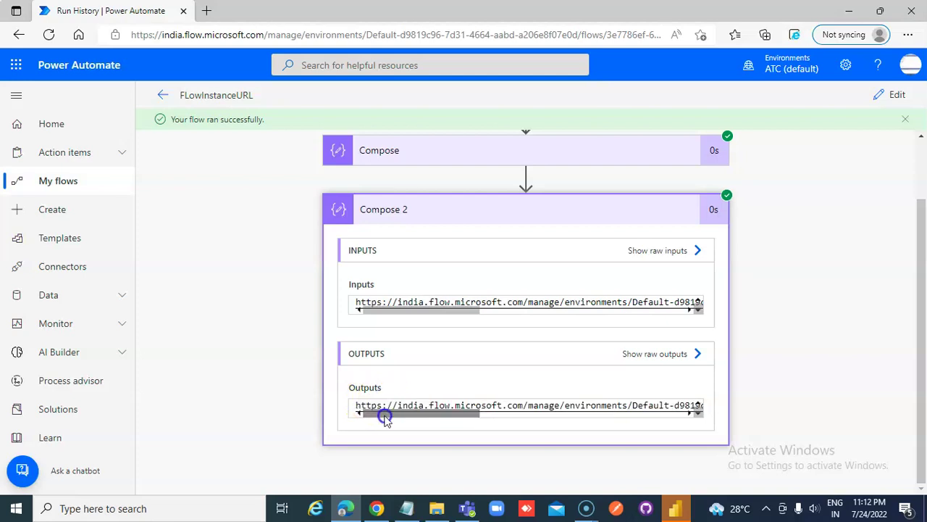
triple_click(388, 404)
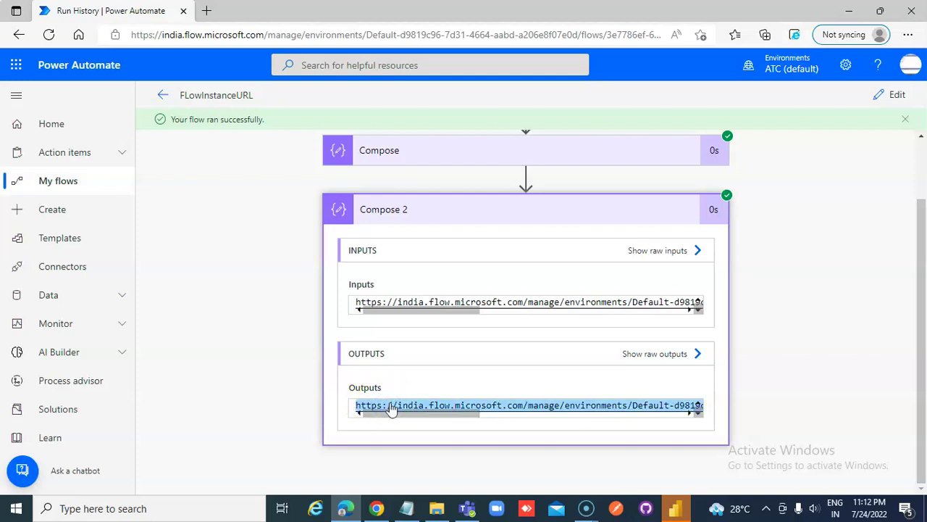
Load the copied india.flow.microsoft.com run URL in a new Edge tab
click(207, 16)
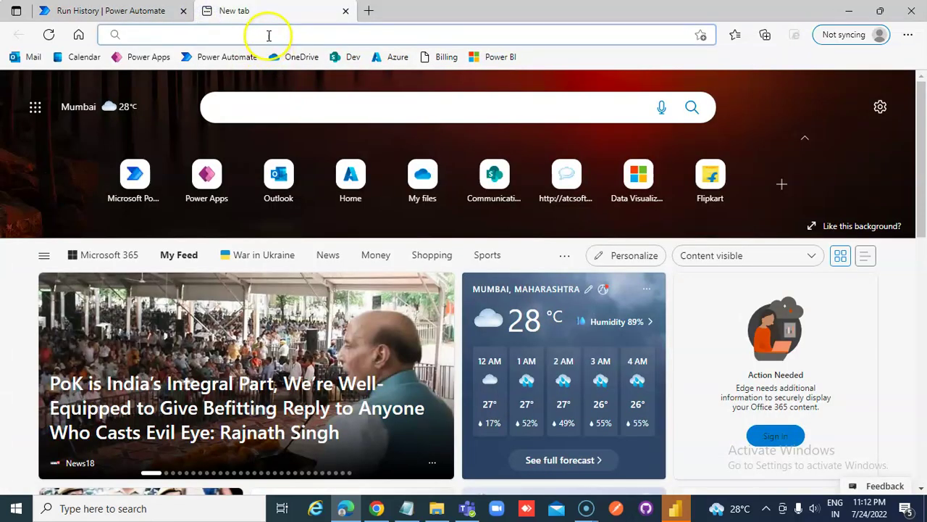
click(268, 35)
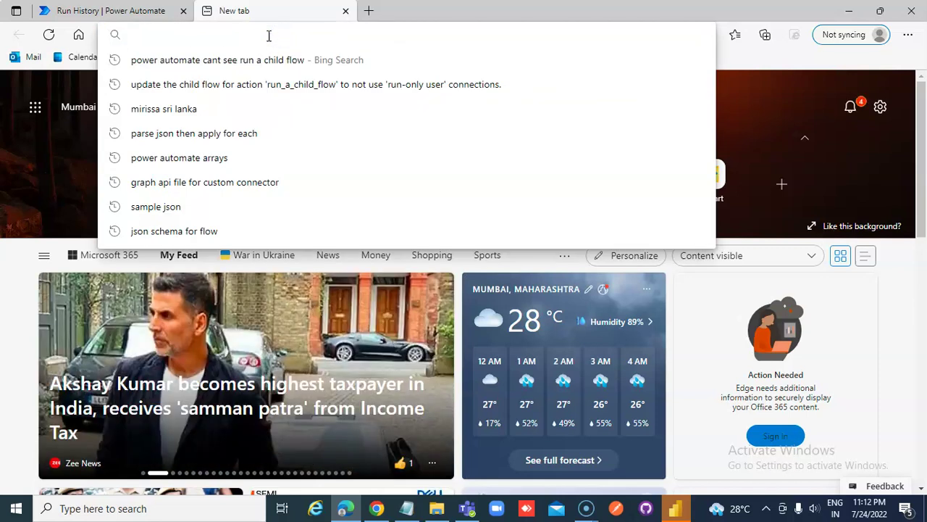
key(ctrl+v)
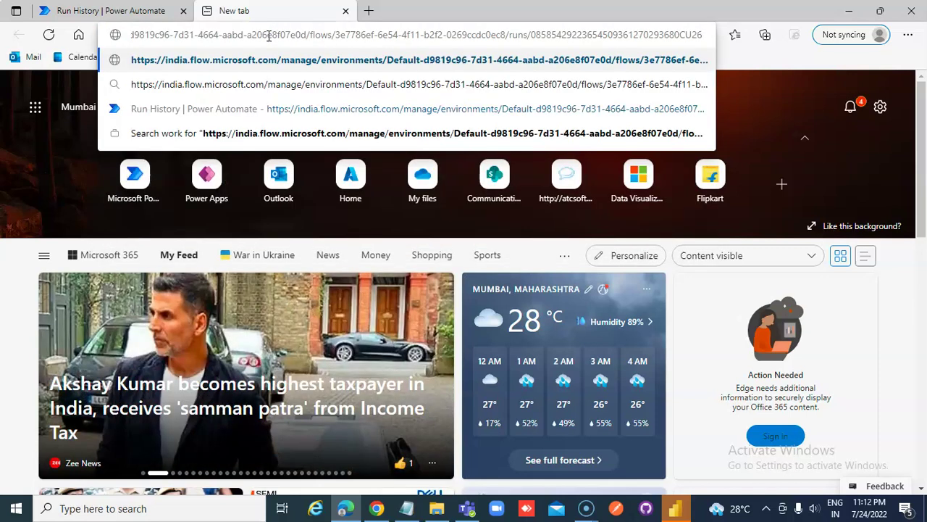
key(Return)
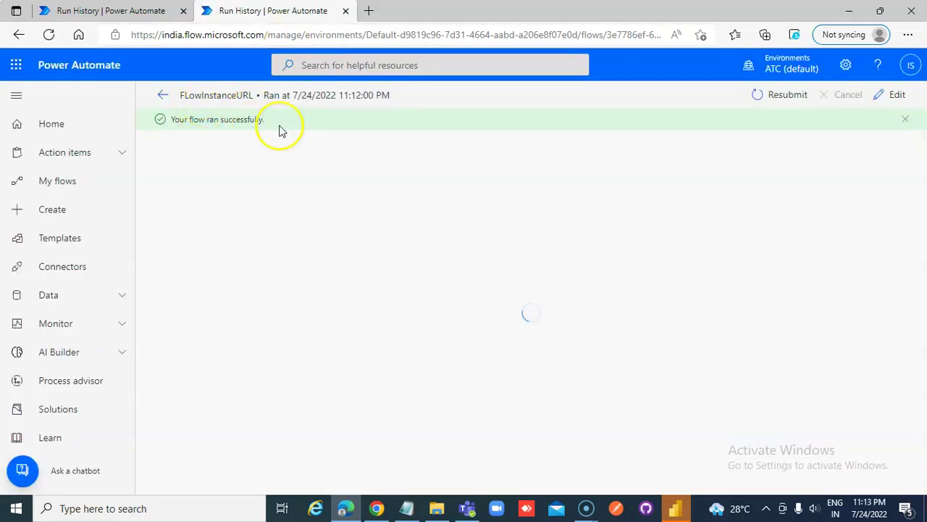
Copy the Compose 2 output URL from the original run tab and bring up Notepad's recent notes list
click(134, 16)
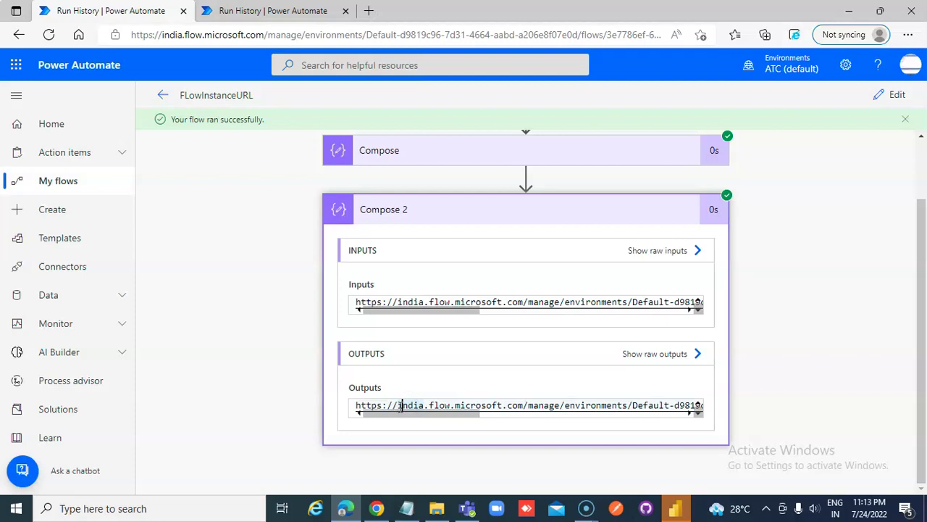
drag(401, 405, 424, 419)
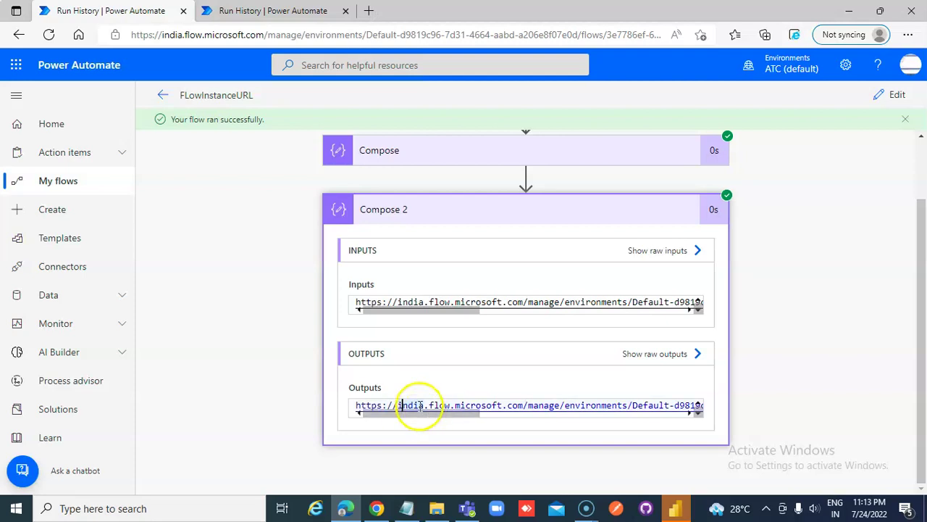
triple_click(419, 406)
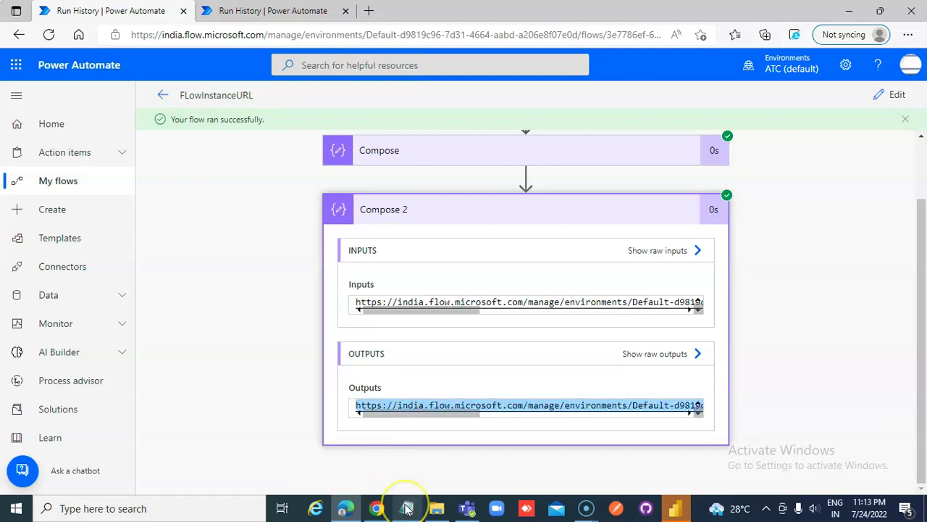
mouse_move(407, 510)
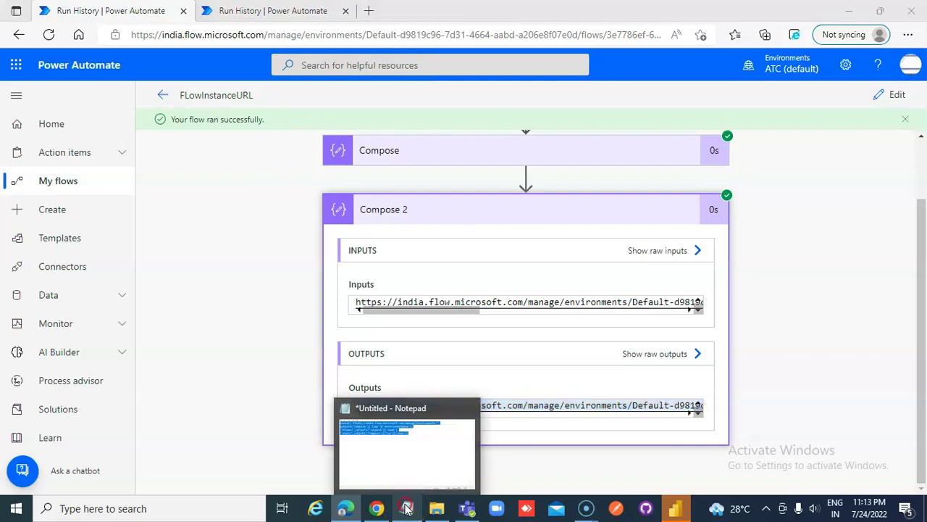
right_click(406, 507)
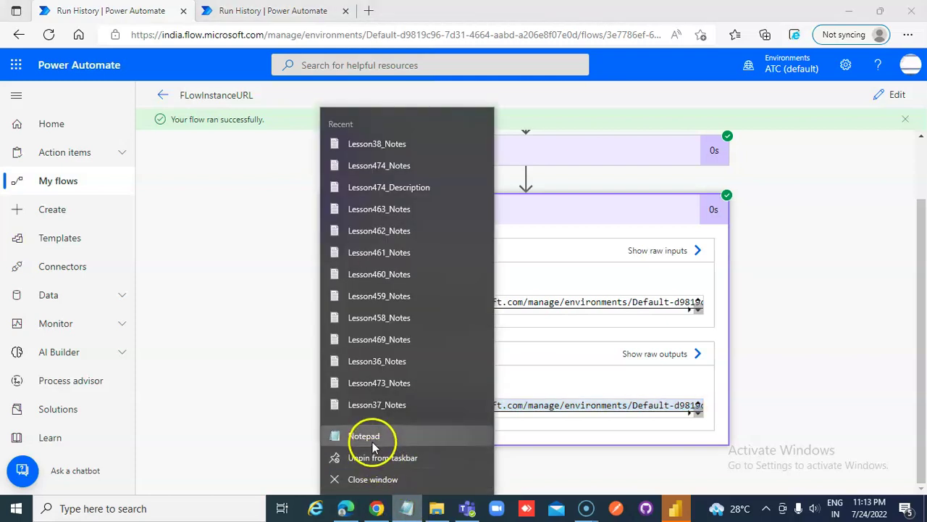
Paste the run URL into a new Notepad window and break it after microsoft.com/, environments/ and /flows/
click(337, 253)
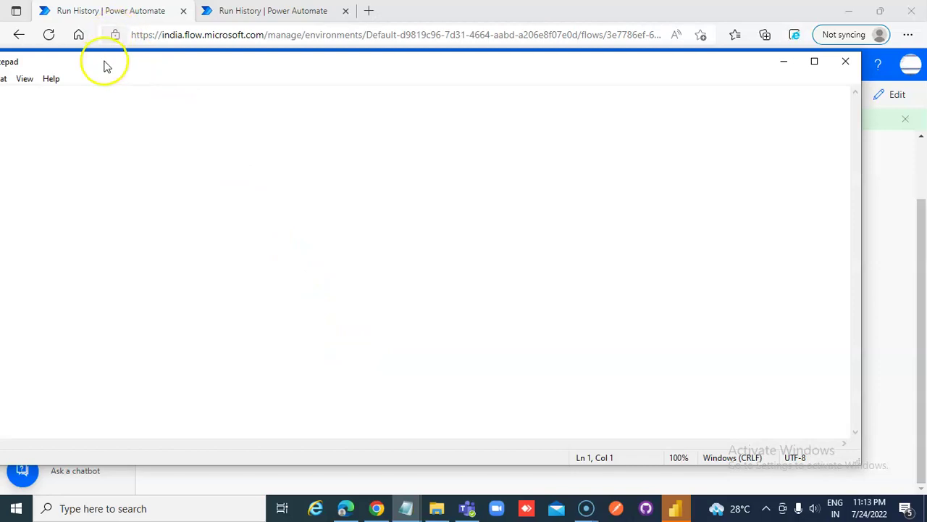
drag(104, 62, 251, 78)
key(ctrl+v)
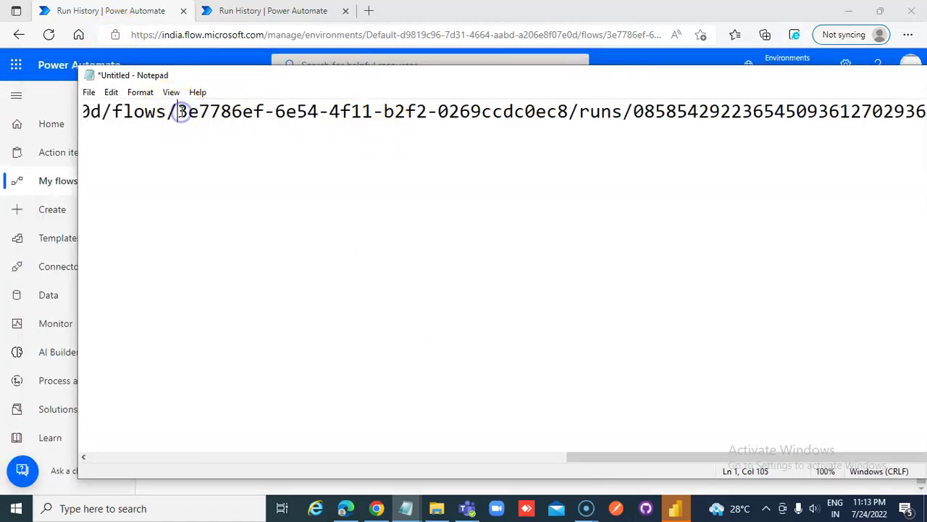
key(Return)
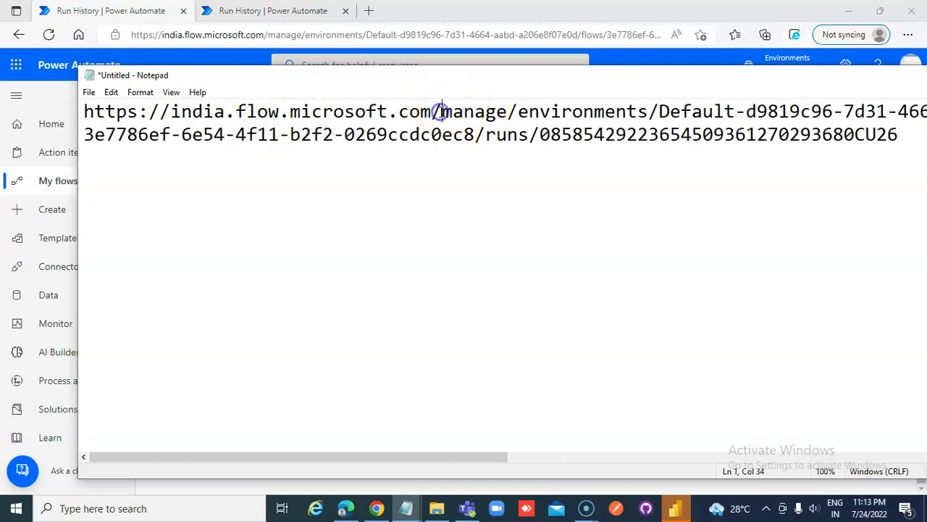
key(Return)
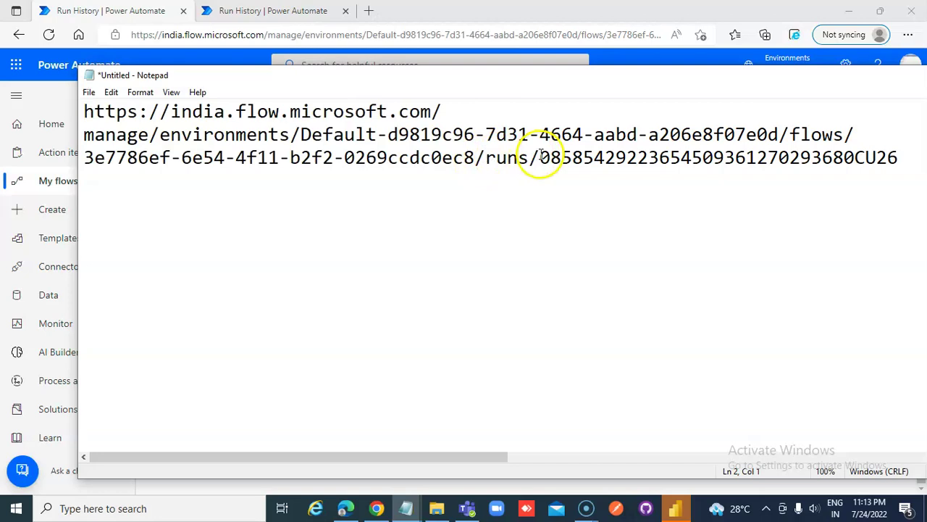
key(Return)
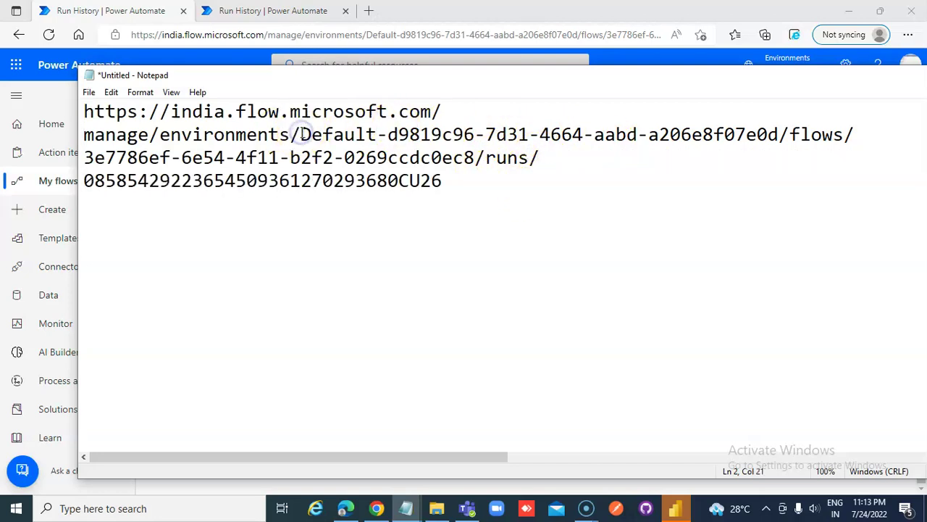
key(Return)
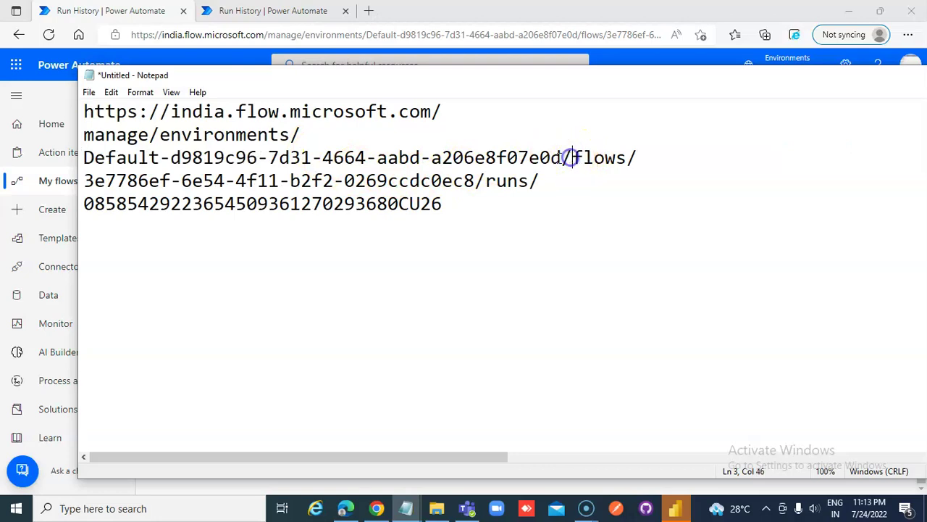
key(Return)
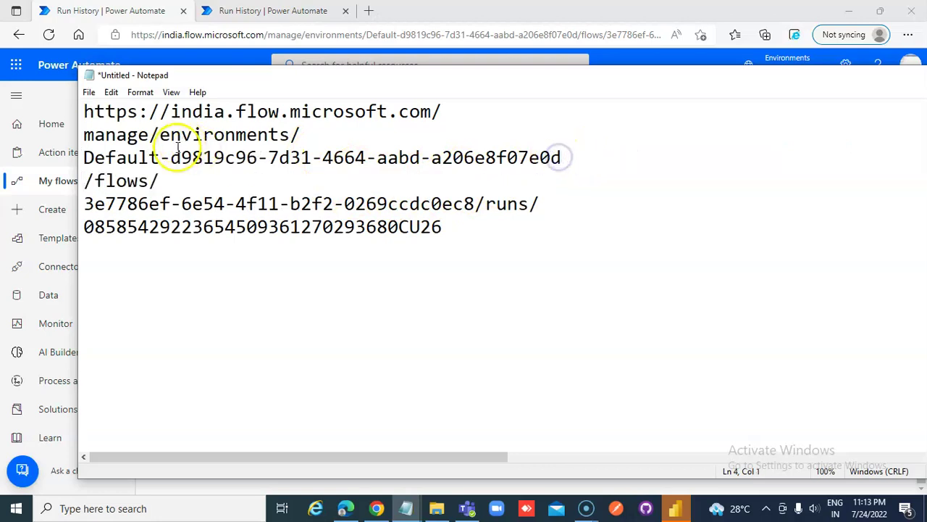
Put the environment ID and flow ID on their own lines, separated by blank lines
click(170, 157)
key(Return)
key(Return)
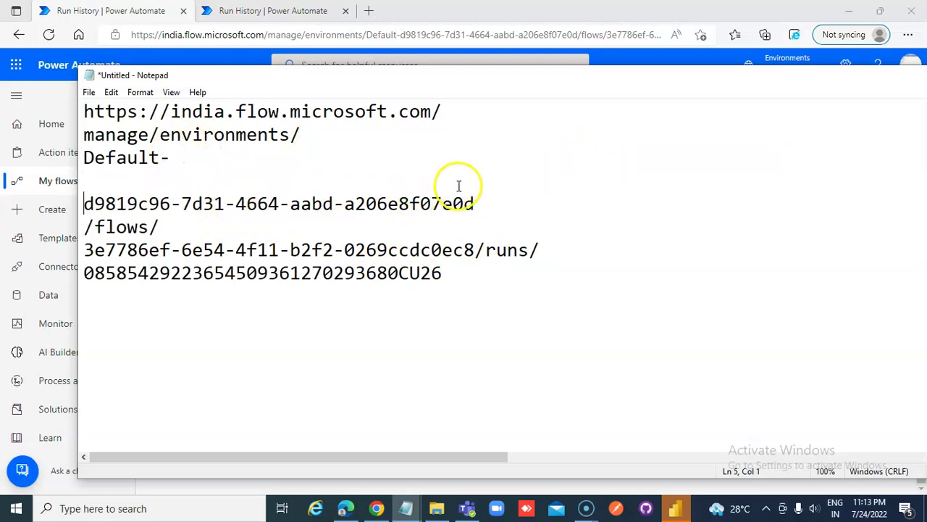
click(478, 203)
key(Return)
click(287, 259)
key(Return)
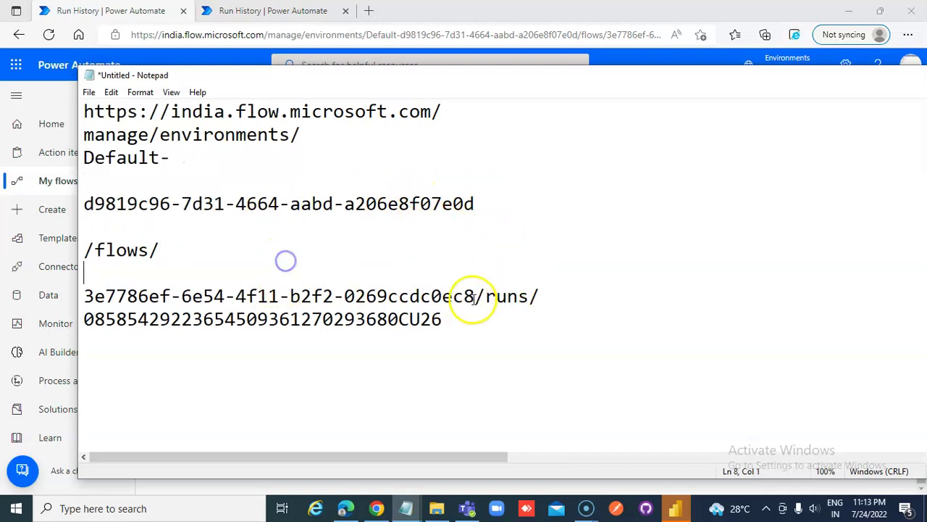
click(474, 297)
key(Return)
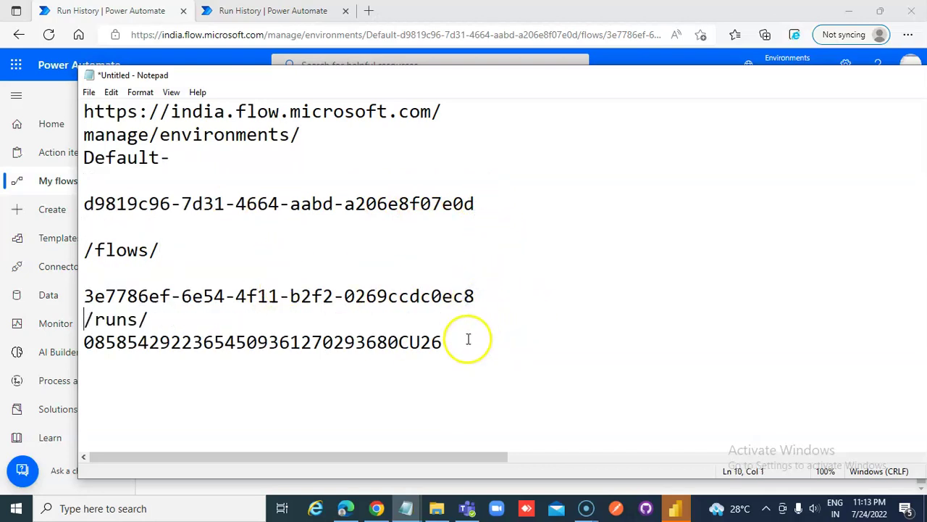
Review the environment, flow and run GUIDs, then move the URL notes window aside
drag(476, 203, 83, 210)
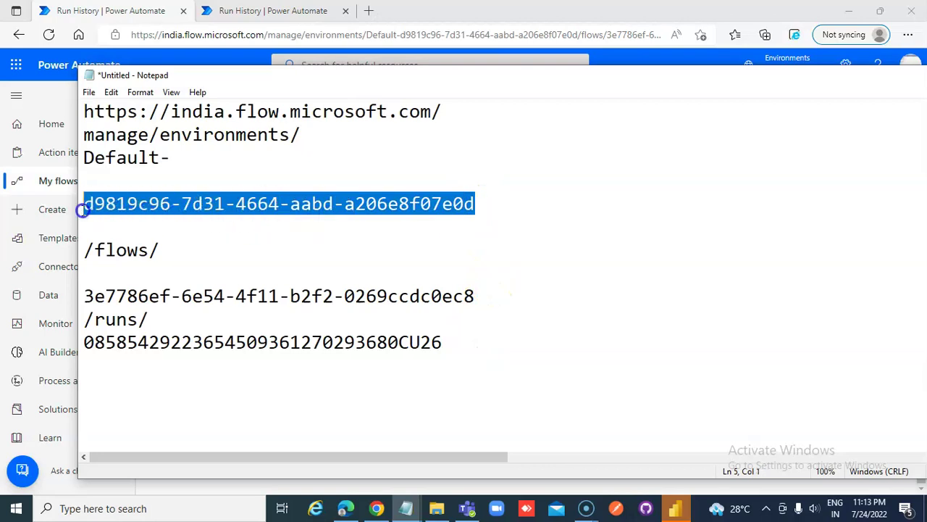
drag(476, 296, 76, 289)
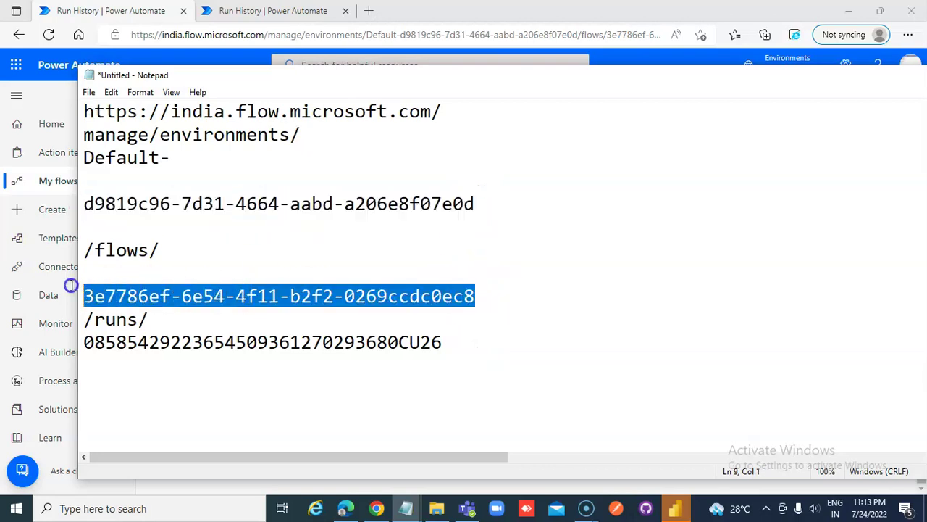
drag(446, 334, 83, 343)
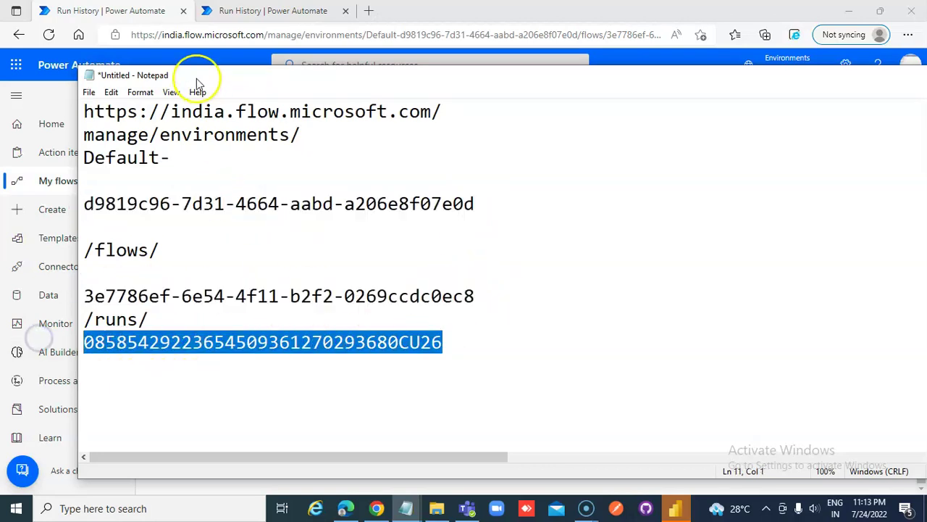
drag(197, 81, 623, 42)
Expand the Compose step's run details and compare its tags and run entries with the URL notes
click(424, 151)
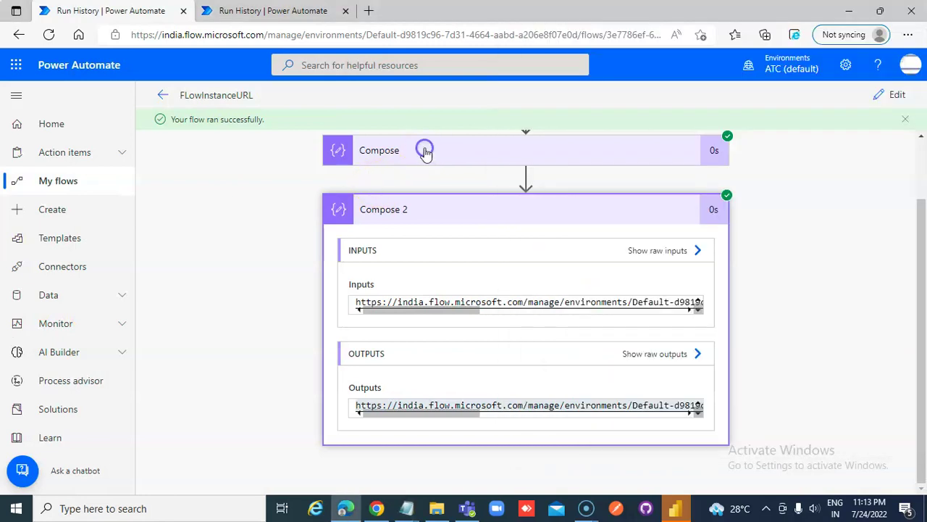
scroll(439, 244, down, 1)
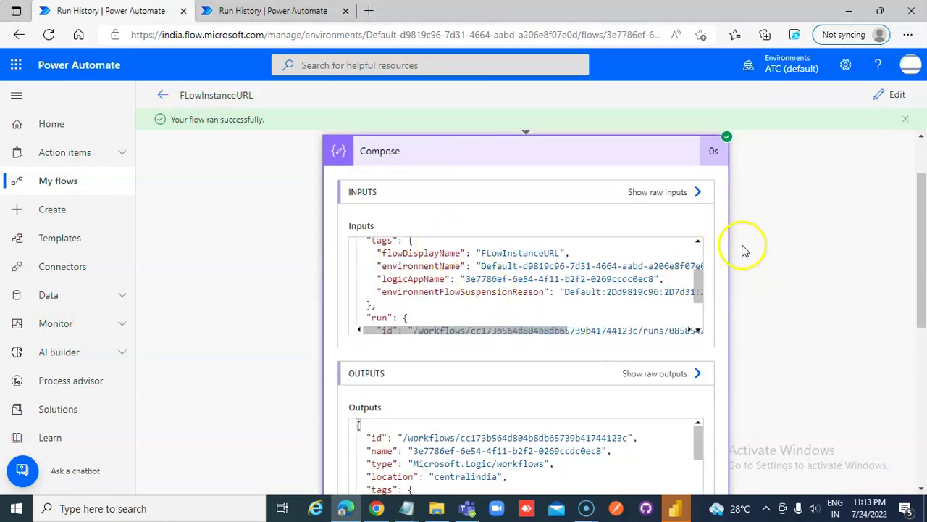
scroll(753, 244, up, 1)
scroll(755, 238, down, 2)
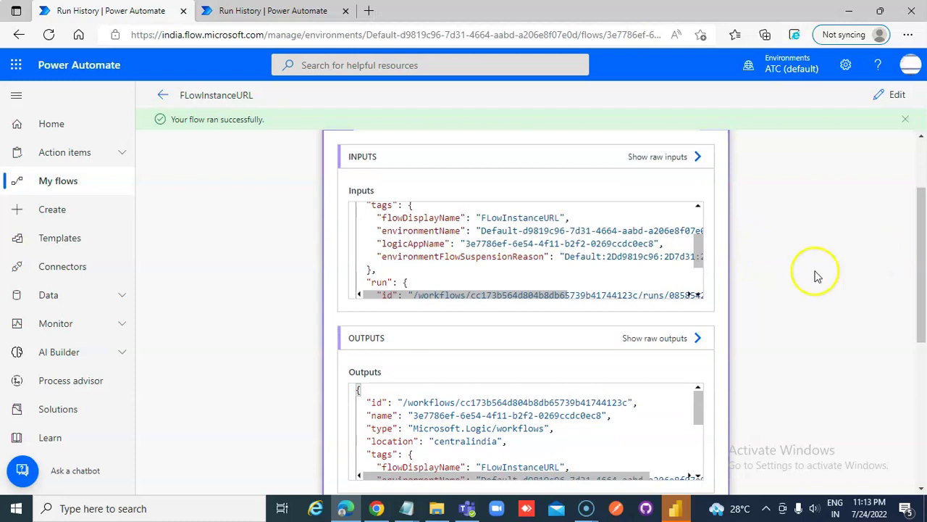
mouse_move(407, 508)
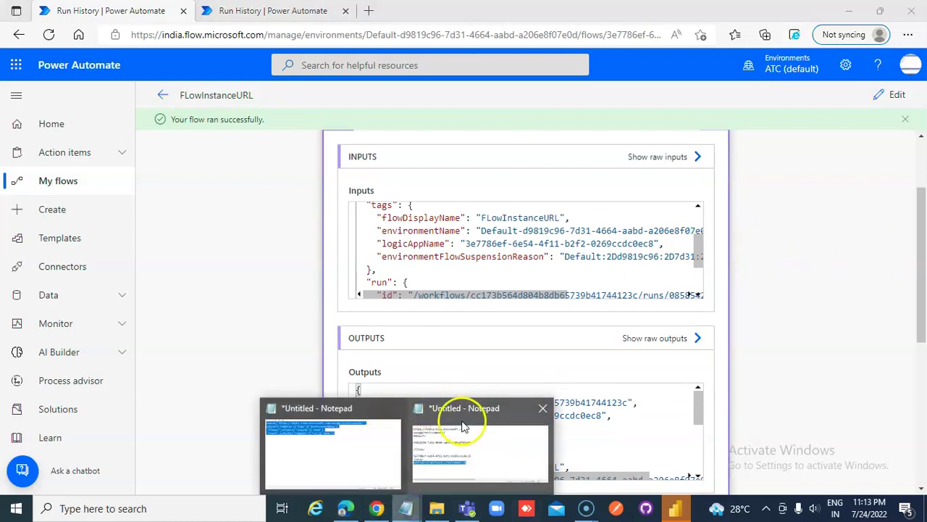
click(453, 443)
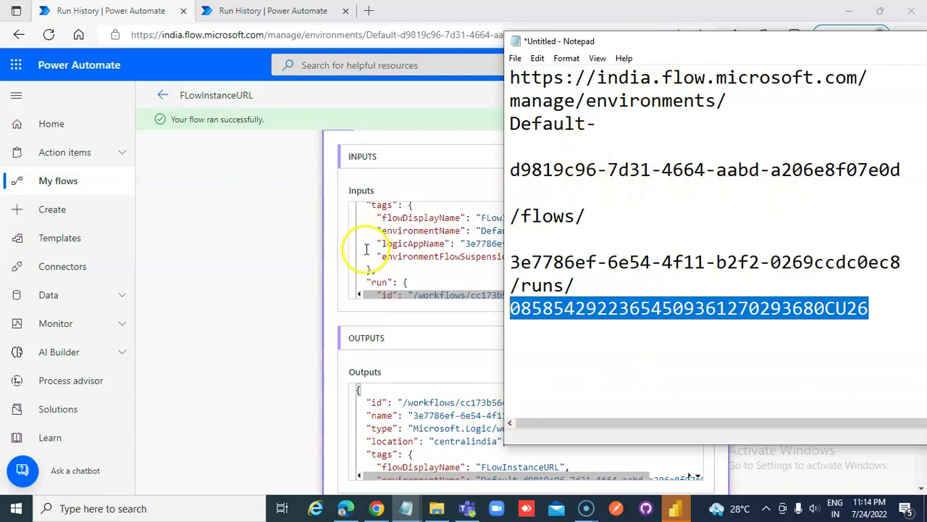
click(450, 274)
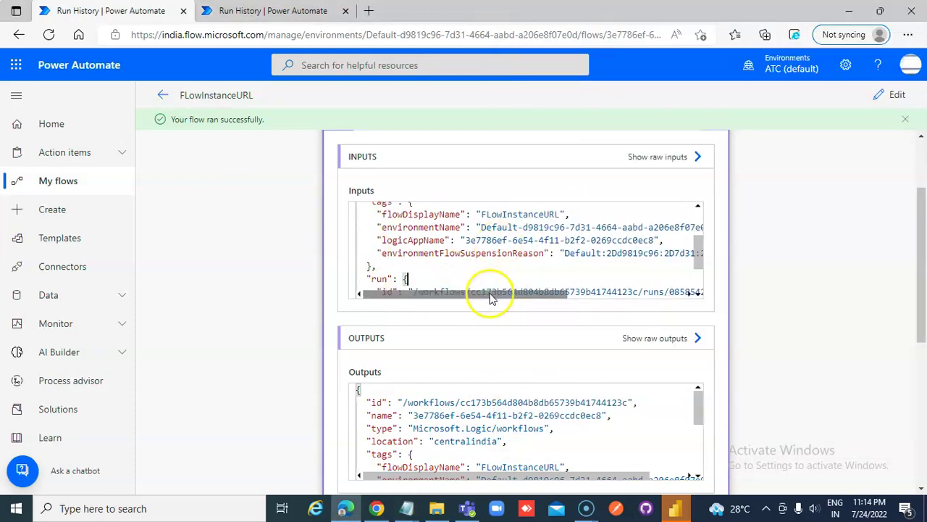
drag(510, 295, 549, 295)
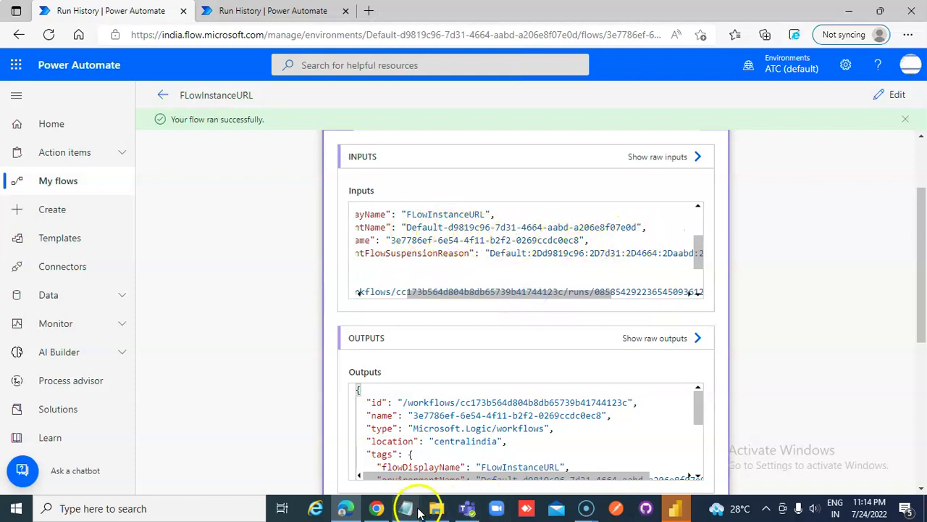
Select the environmentName part of the concat expression note
mouse_move(406, 507)
click(351, 457)
click(362, 87)
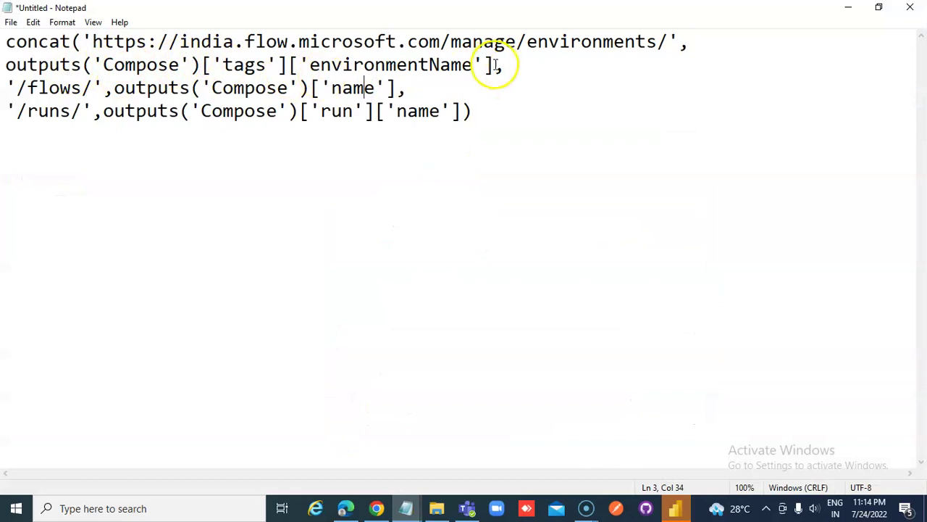
drag(495, 64, 13, 56)
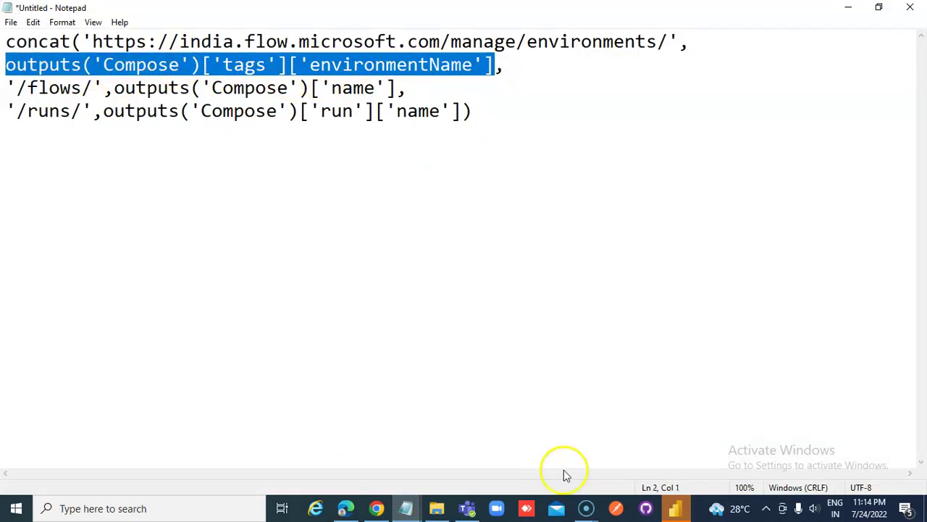
Join the environment GUID onto the Default- line in the URL notes, then review the flow GUID
click(407, 504)
click(464, 457)
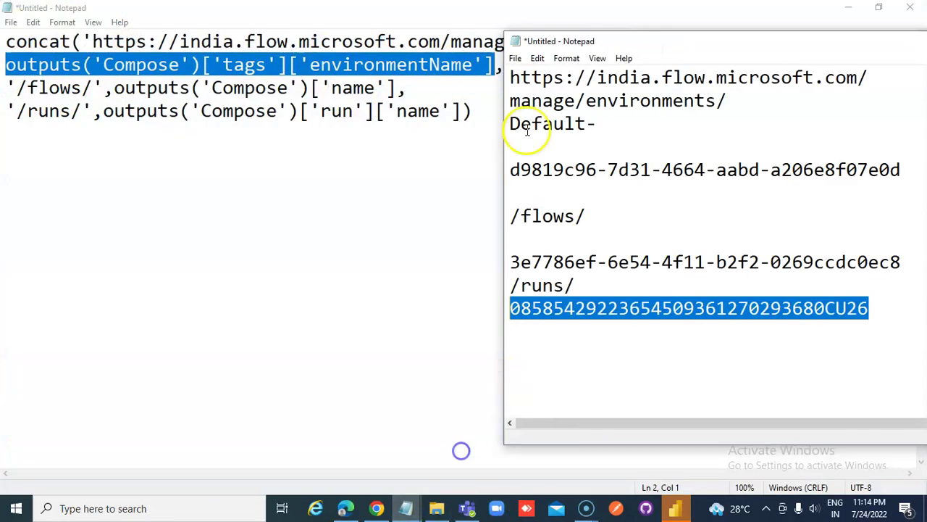
drag(908, 169, 596, 124)
click(600, 124)
key(Delete)
key(Delete)
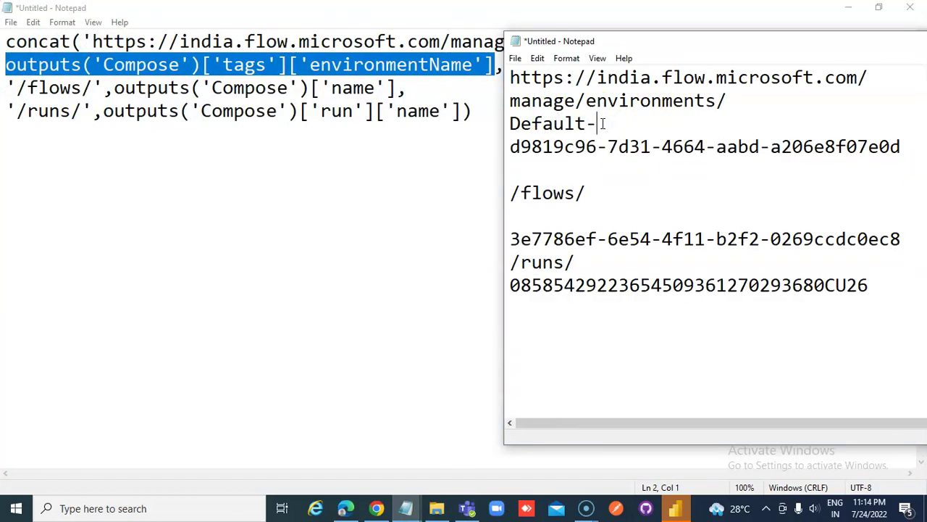
drag(774, 47, 656, 114)
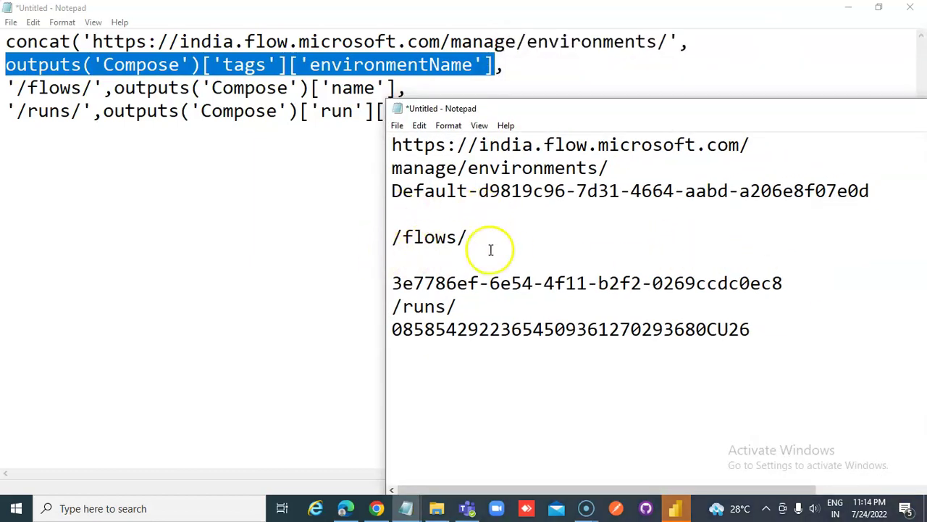
drag(391, 283, 852, 284)
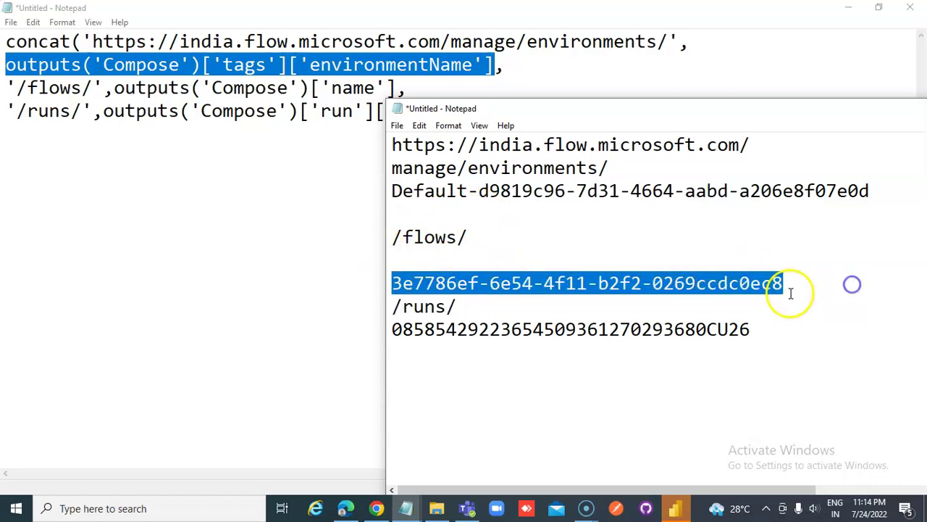
click(346, 506)
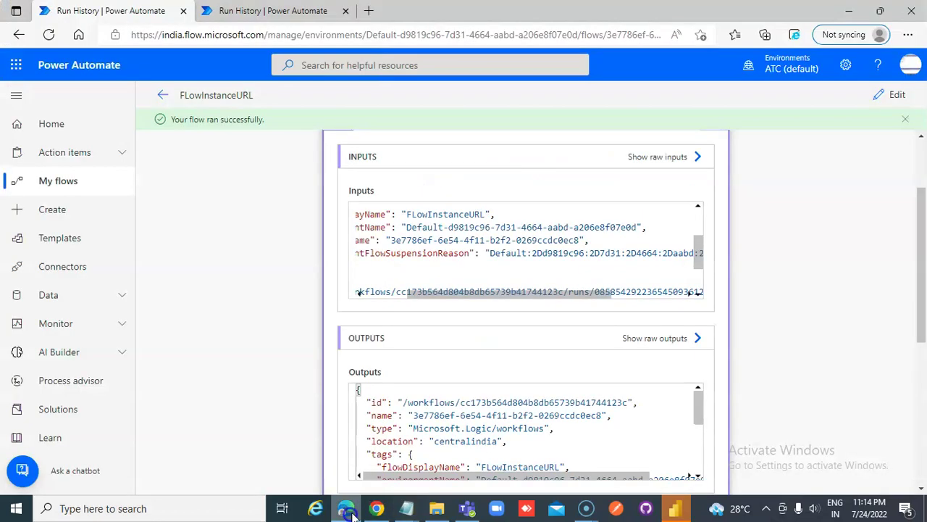
click(594, 238)
drag(438, 292, 372, 293)
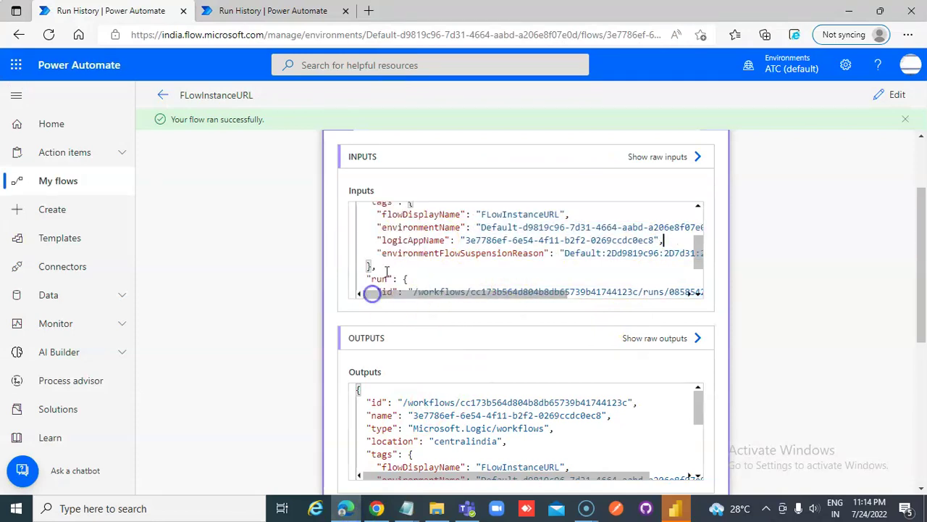
scroll(503, 265, down, 1)
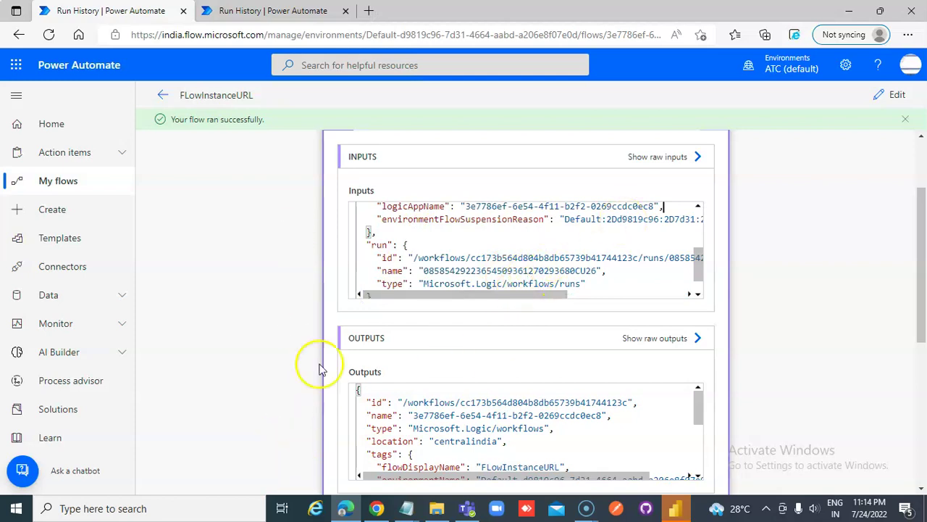
mouse_move(414, 512)
click(364, 453)
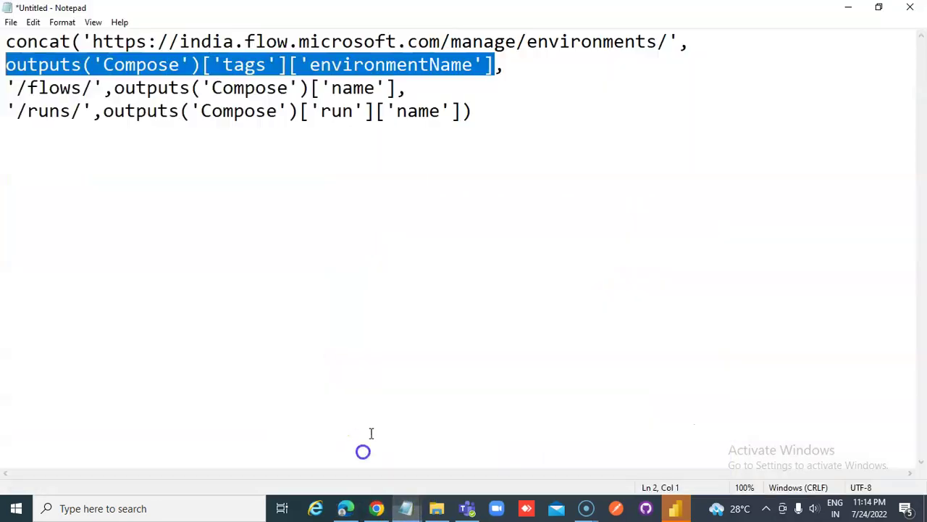
click(849, 8)
click(498, 258)
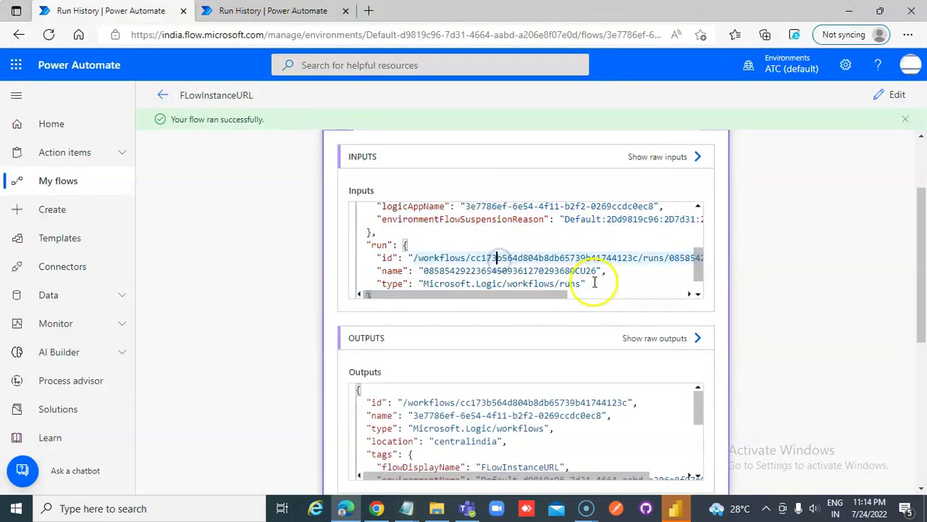
scroll(585, 244, up, 2)
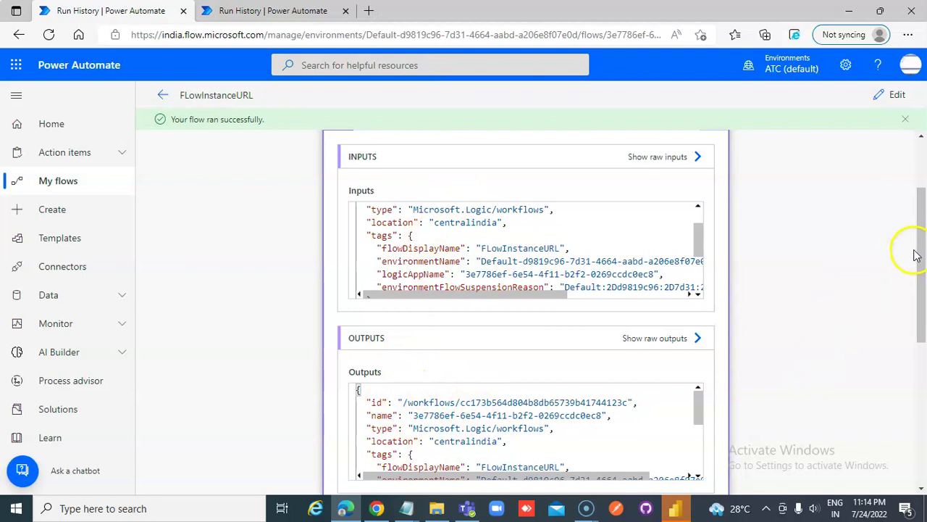
Select the flow name value in Compose outputs and compare it with the run ID in the URL notes
drag(922, 288, 924, 366)
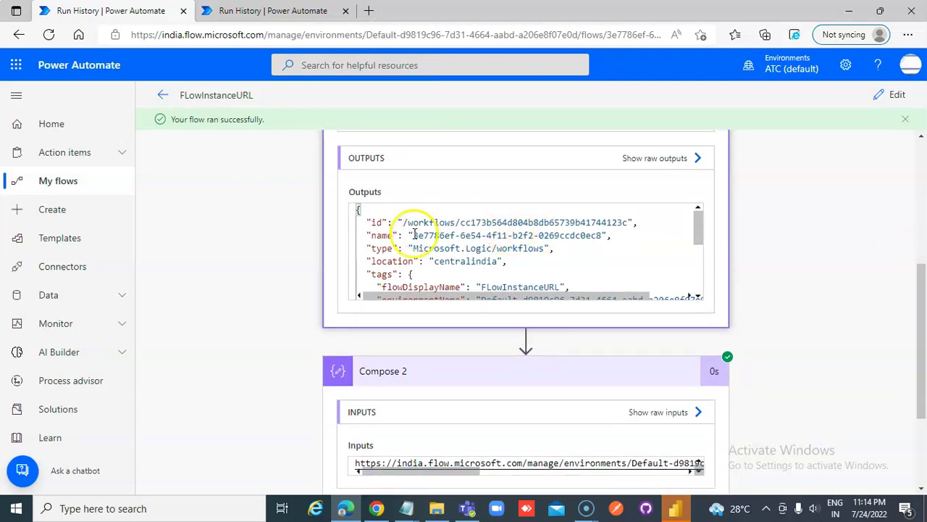
drag(411, 235, 604, 234)
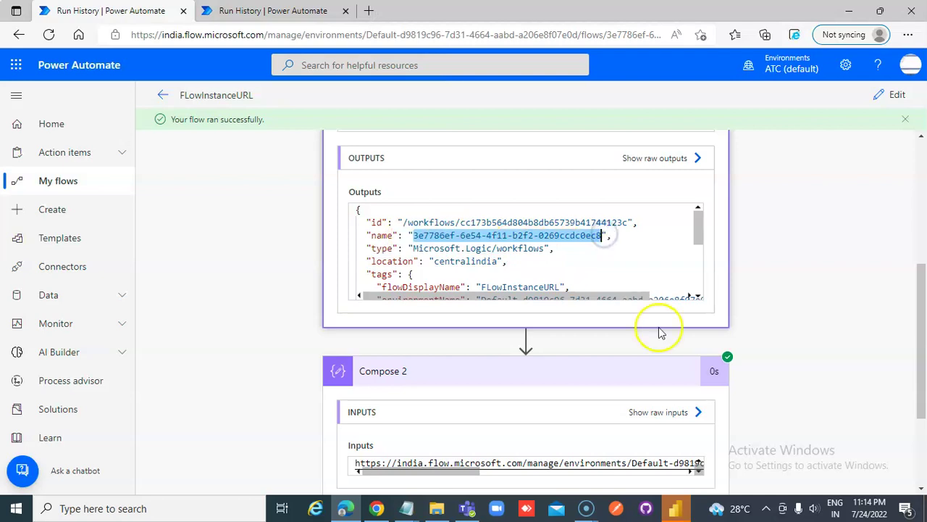
mouse_move(406, 508)
click(460, 439)
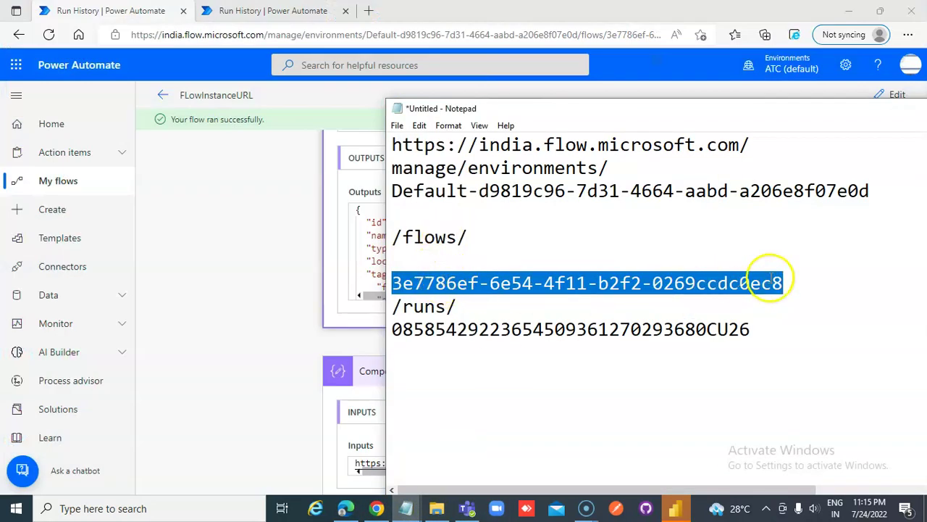
drag(773, 323, 309, 331)
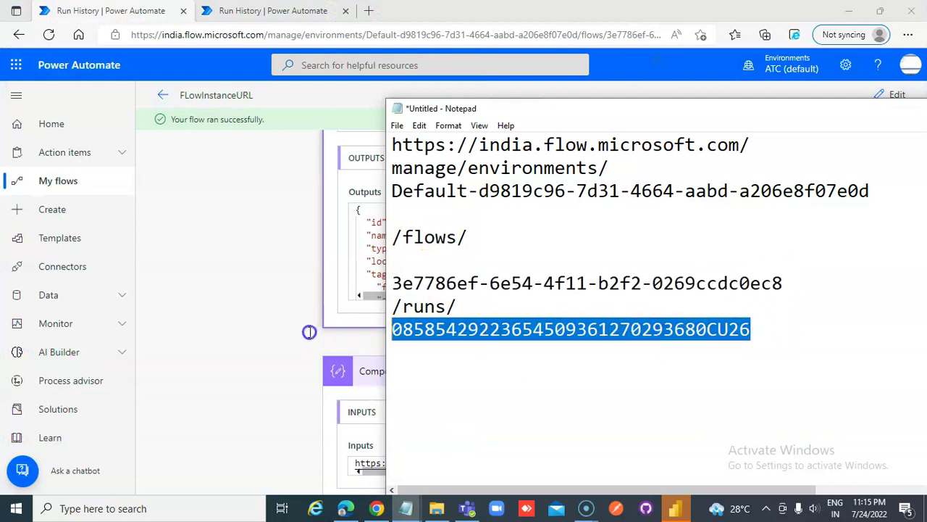
click(154, 290)
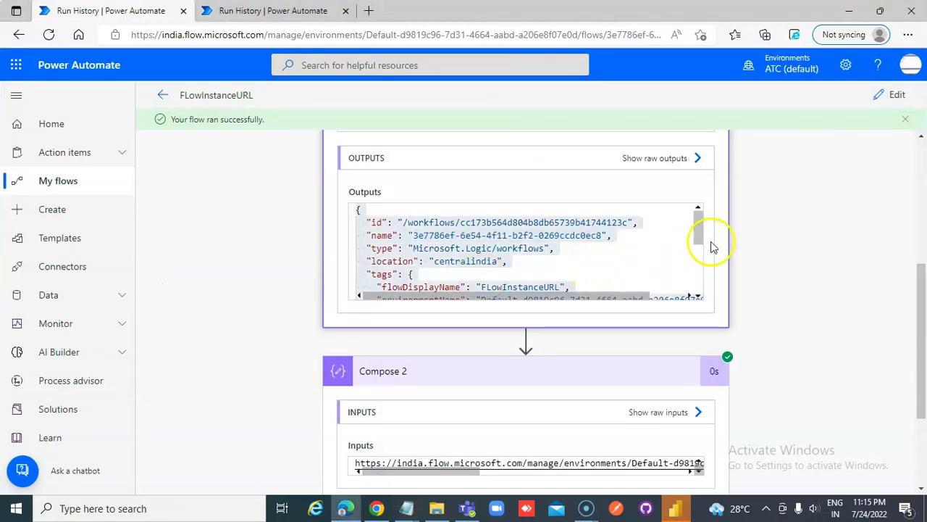
drag(699, 227, 718, 275)
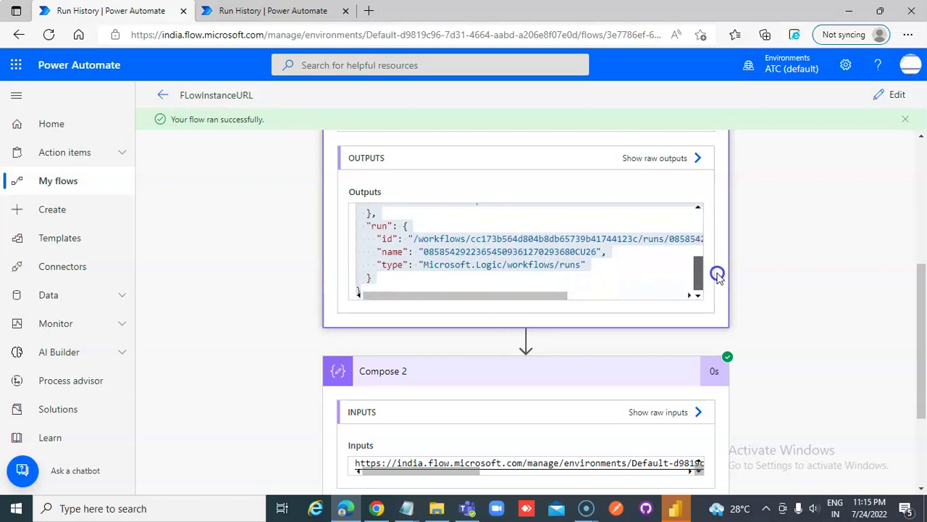
click(439, 251)
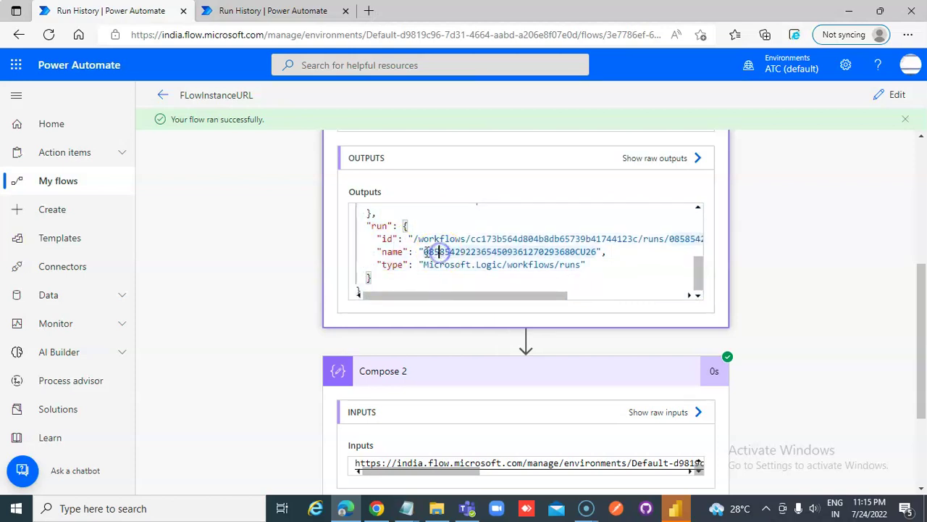
drag(422, 252, 601, 251)
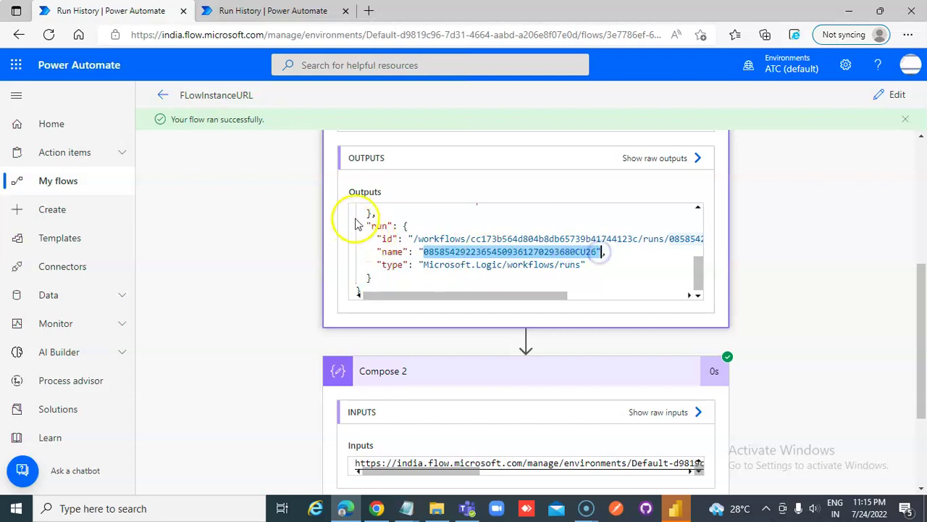
Mark the run and name keys in the concat expression note
click(406, 509)
click(310, 444)
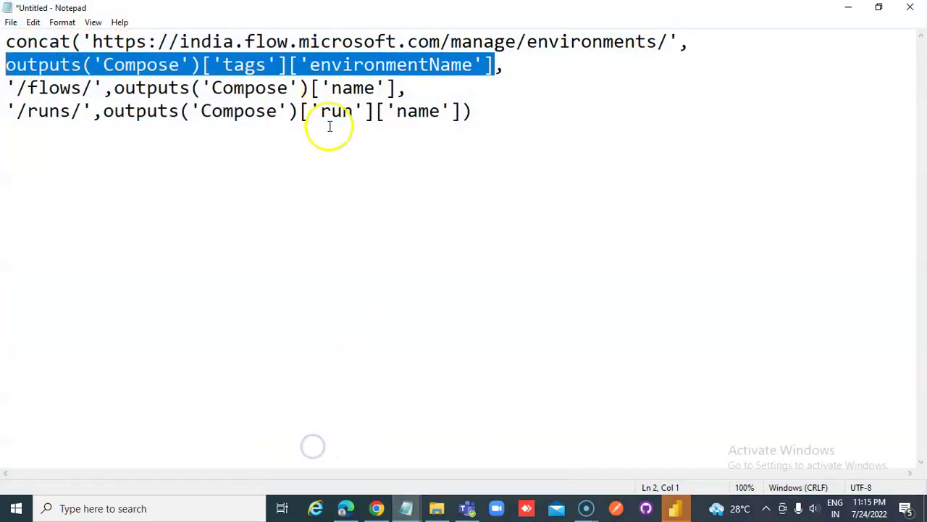
drag(321, 112, 339, 111)
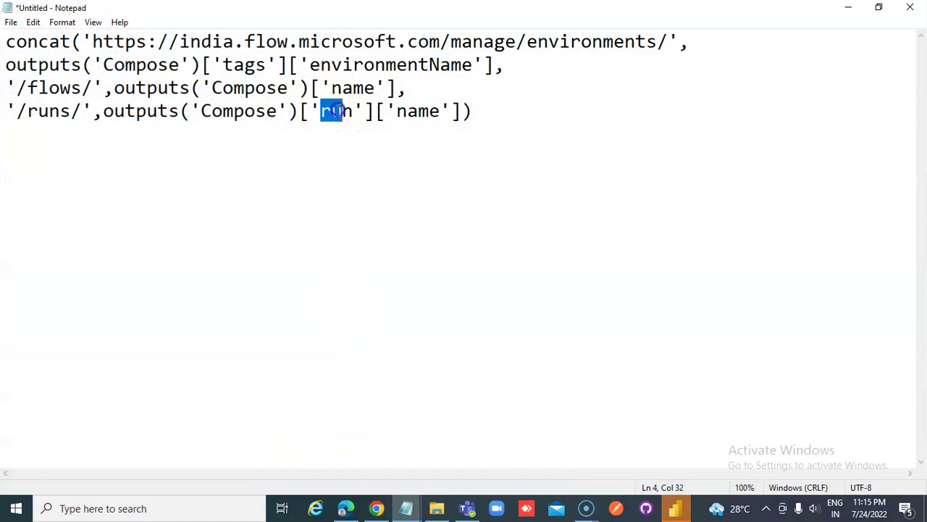
click(397, 113)
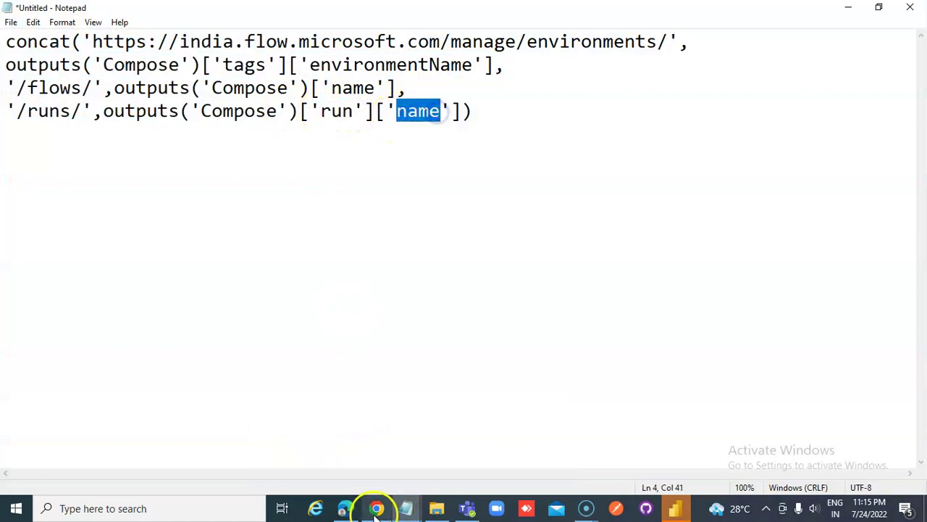
Scroll through the Compose outputs to find the matching run name entry
click(347, 508)
click(413, 261)
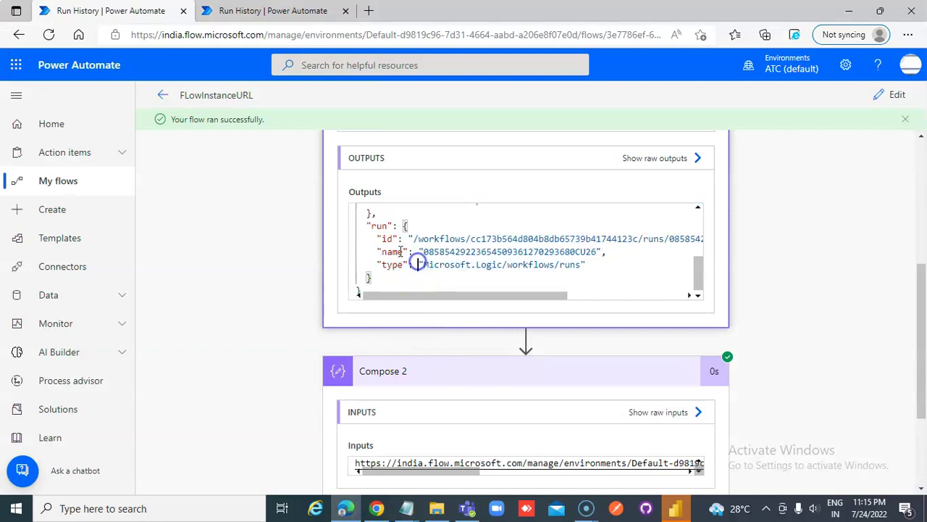
scroll(402, 254, up, 5)
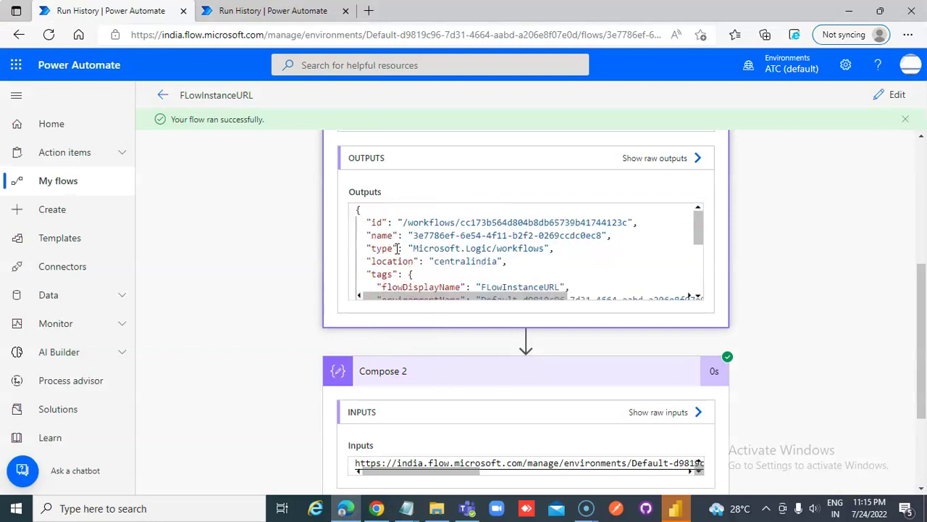
scroll(397, 249, down, 3)
scroll(399, 254, down, 1)
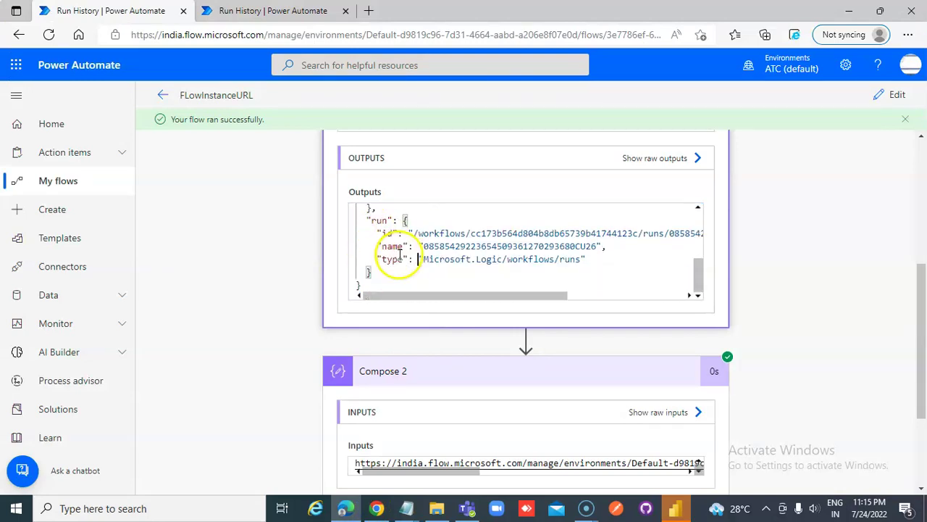
scroll(395, 253, up, 5)
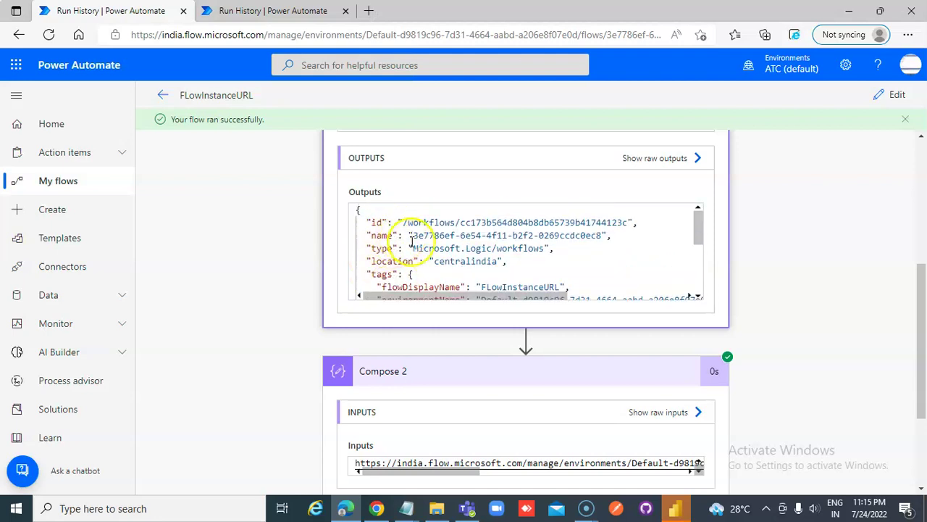
scroll(441, 251, down, 2)
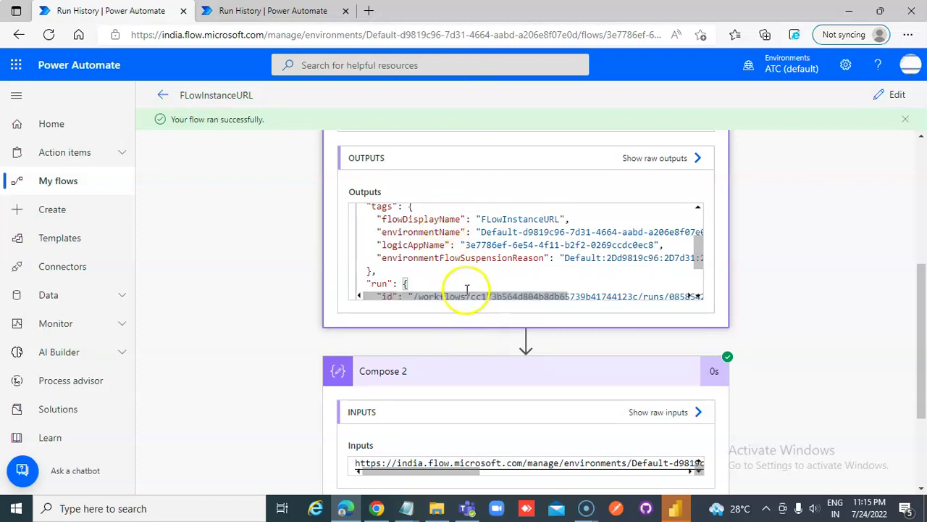
scroll(467, 288, down, 1)
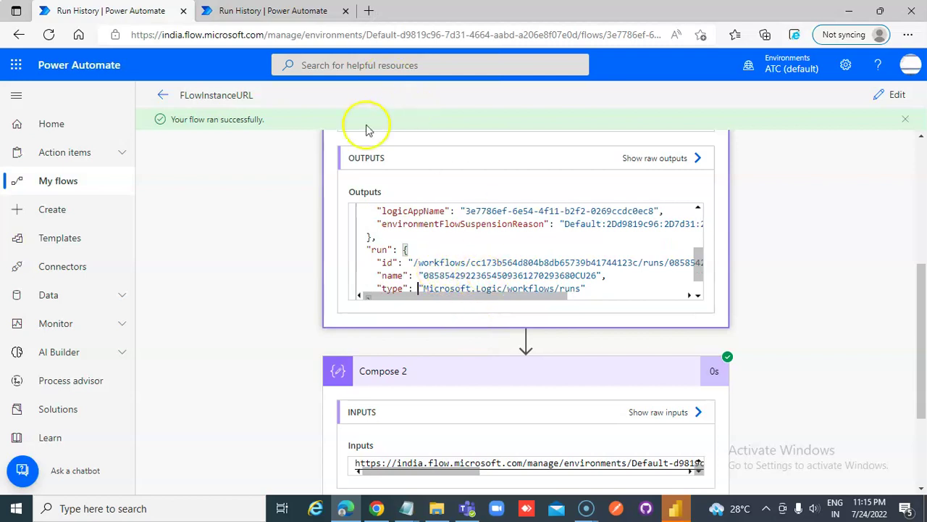
Recheck the expression, then select the flow name value 3e7786ef-6e54-4f11-b2f2-0269ccdc0ec8 in the outputs
click(407, 508)
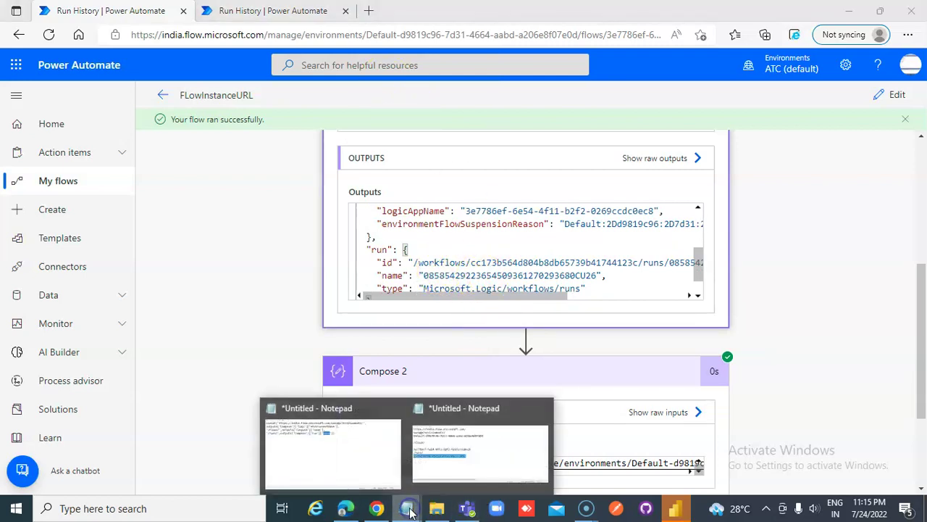
click(362, 463)
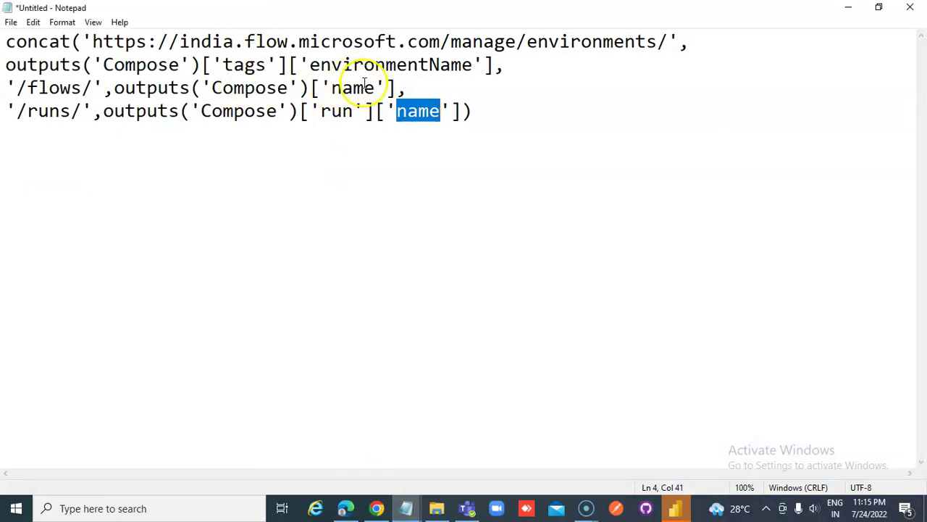
click(348, 509)
click(429, 266)
scroll(431, 266, up, 3)
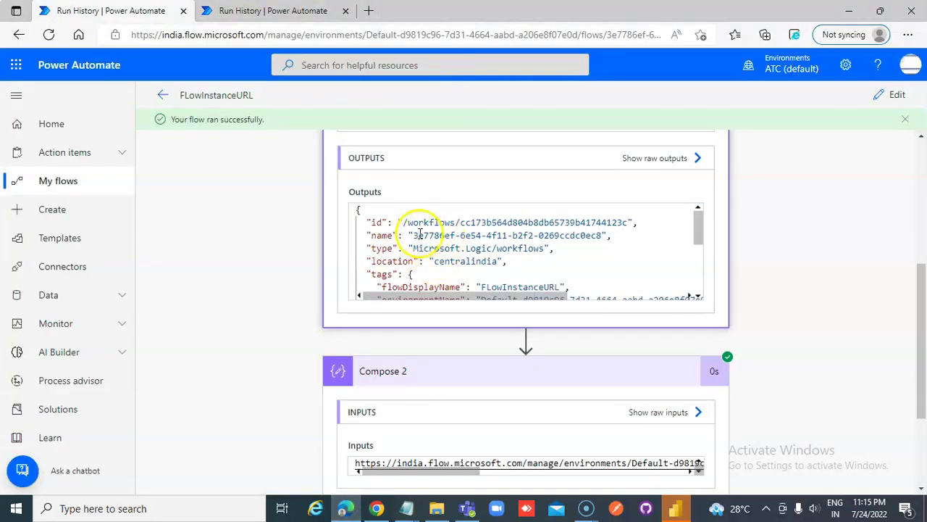
drag(414, 236, 618, 230)
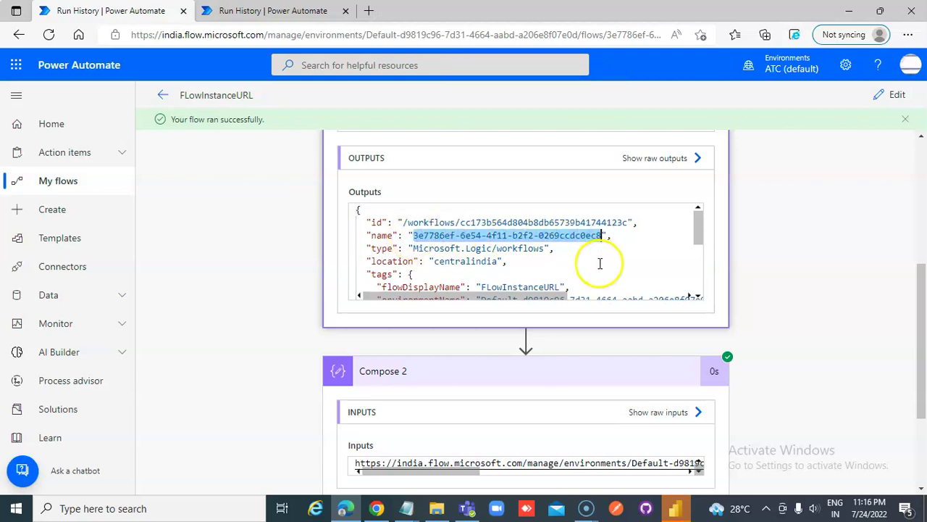
scroll(611, 248, down, 1)
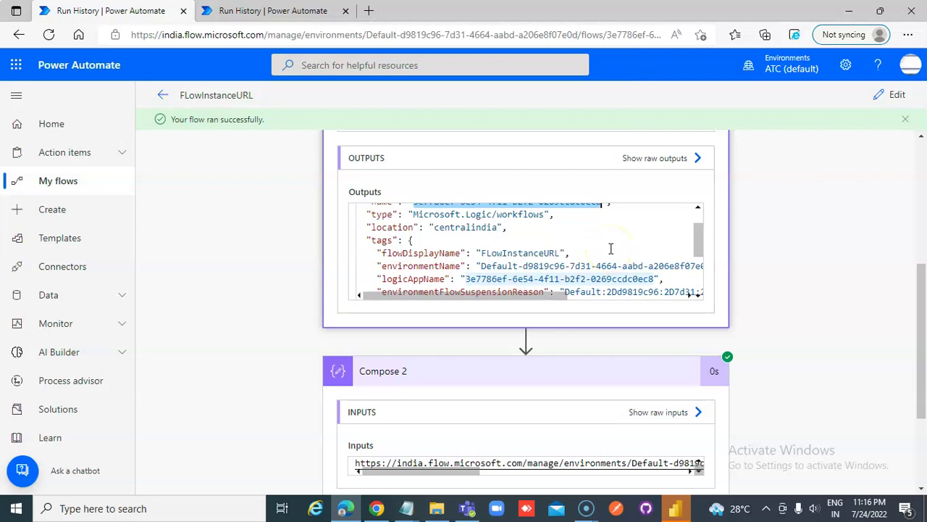
scroll(611, 248, up, 1)
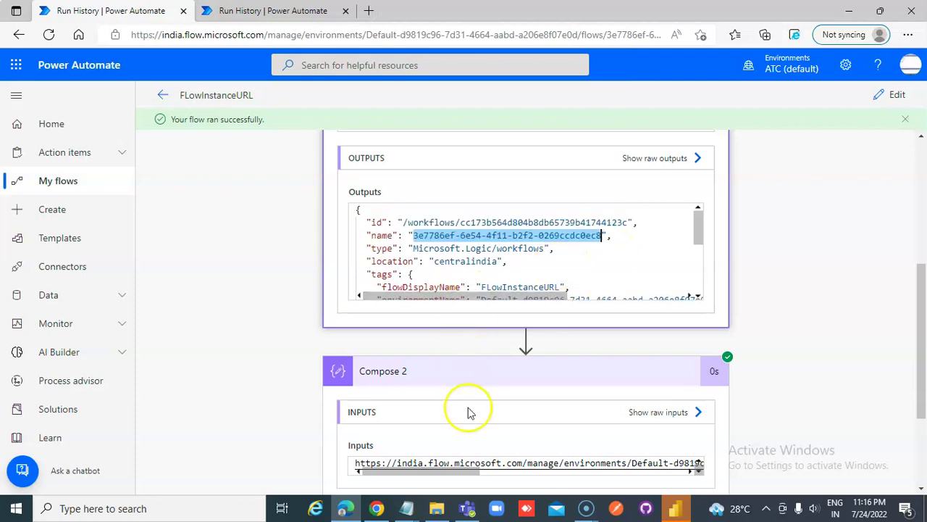
mouse_move(407, 508)
mouse_move(443, 451)
click(337, 442)
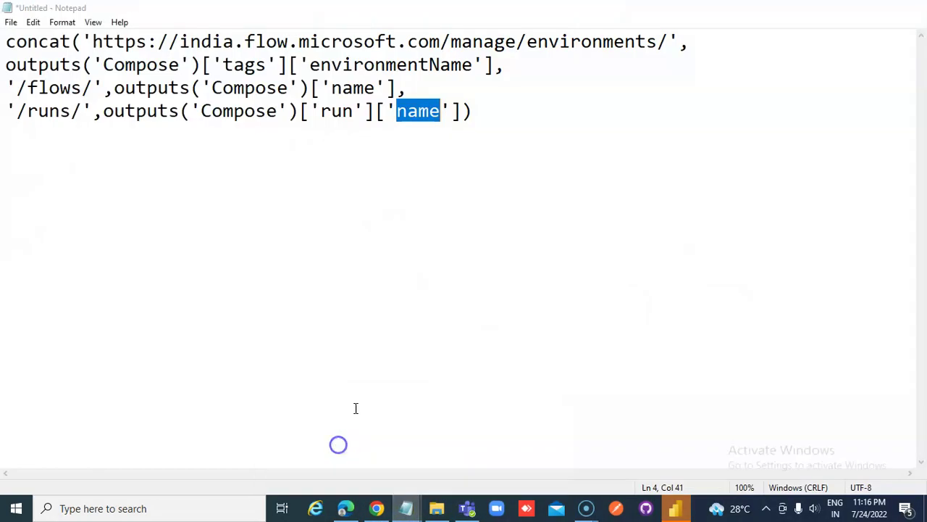
mouse_move(406, 508)
click(461, 451)
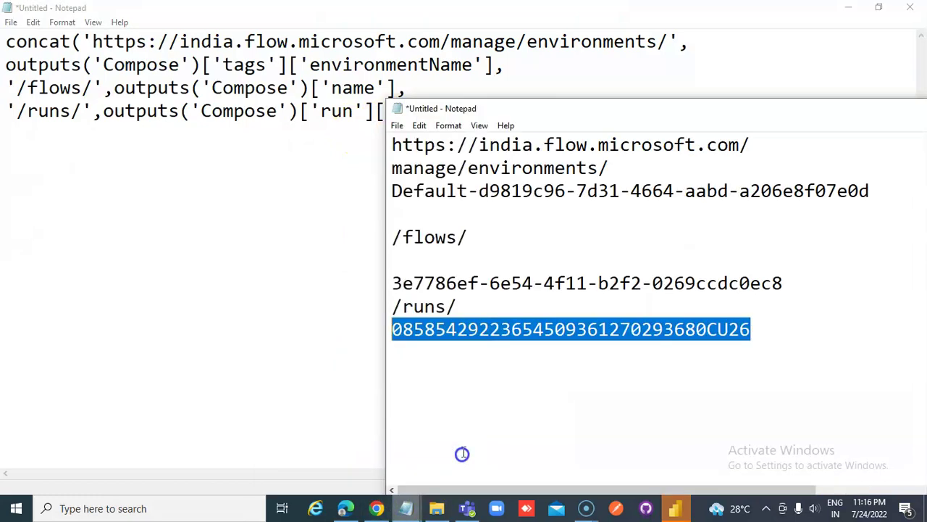
drag(796, 281, 413, 283)
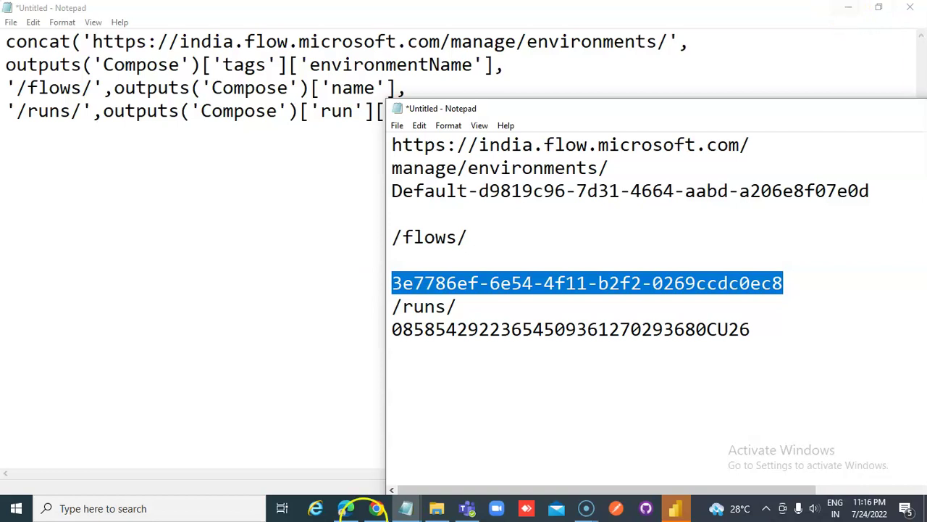
click(346, 508)
key(ctrl+a)
click(454, 241)
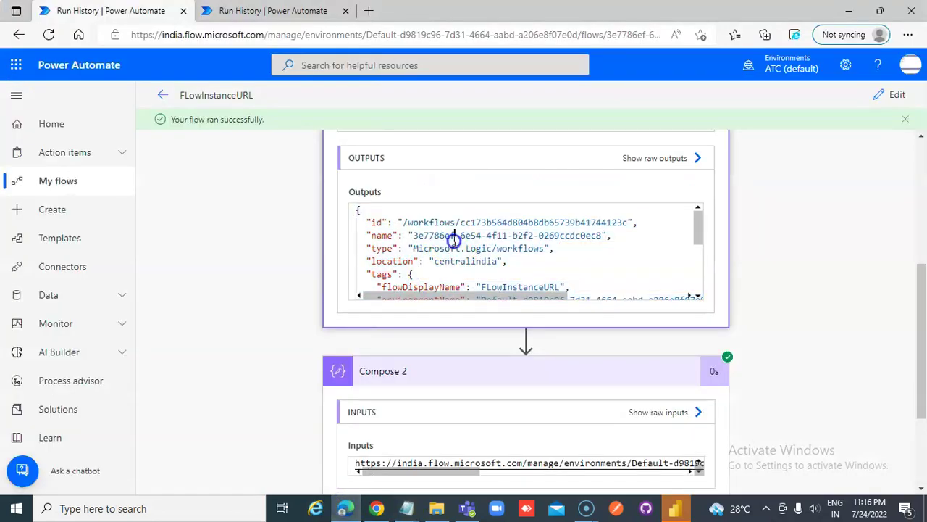
drag(414, 235, 603, 240)
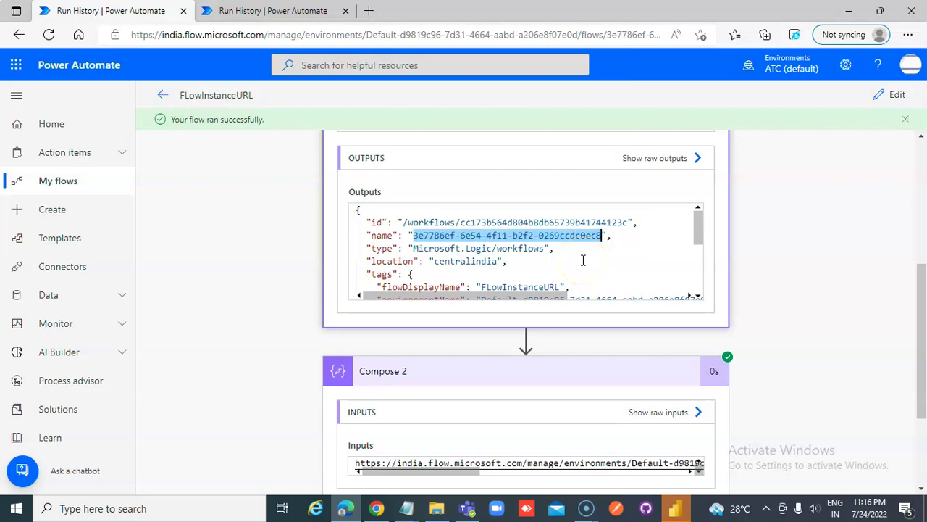
scroll(583, 260, down, 1)
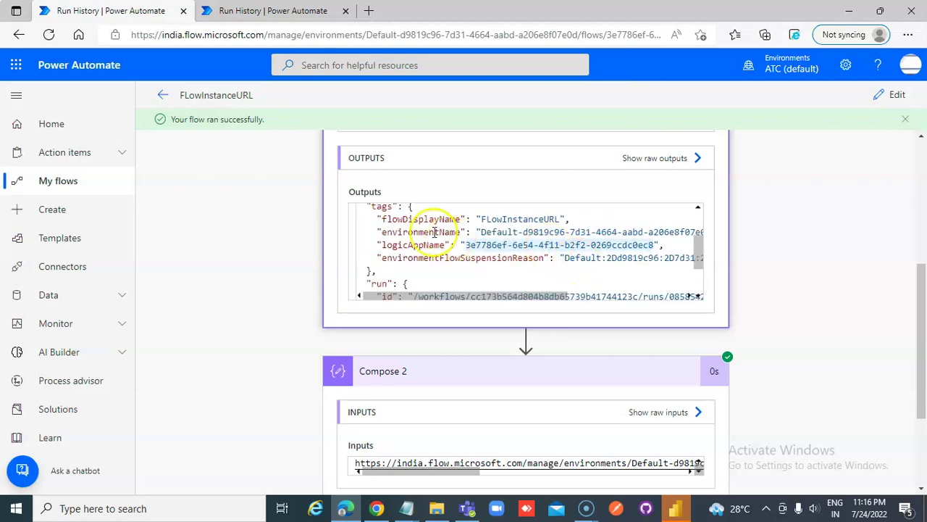
mouse_move(406, 508)
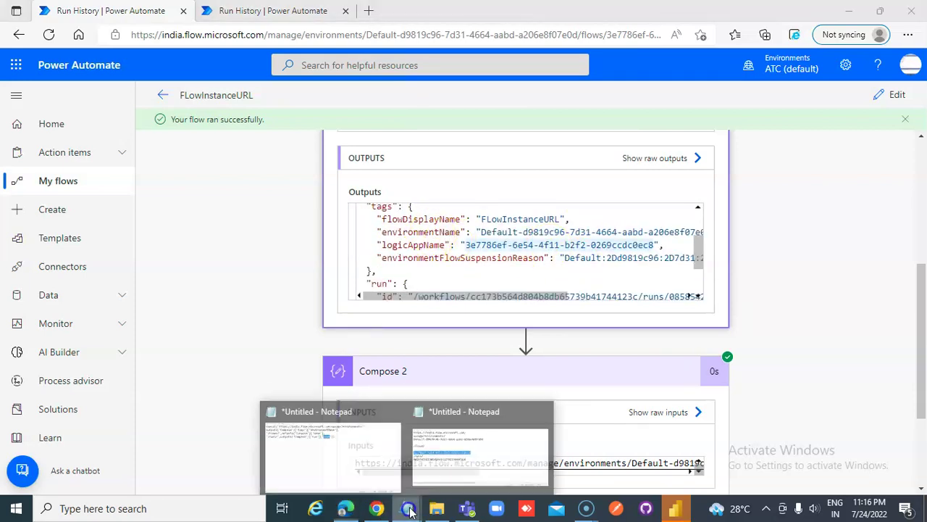
click(362, 458)
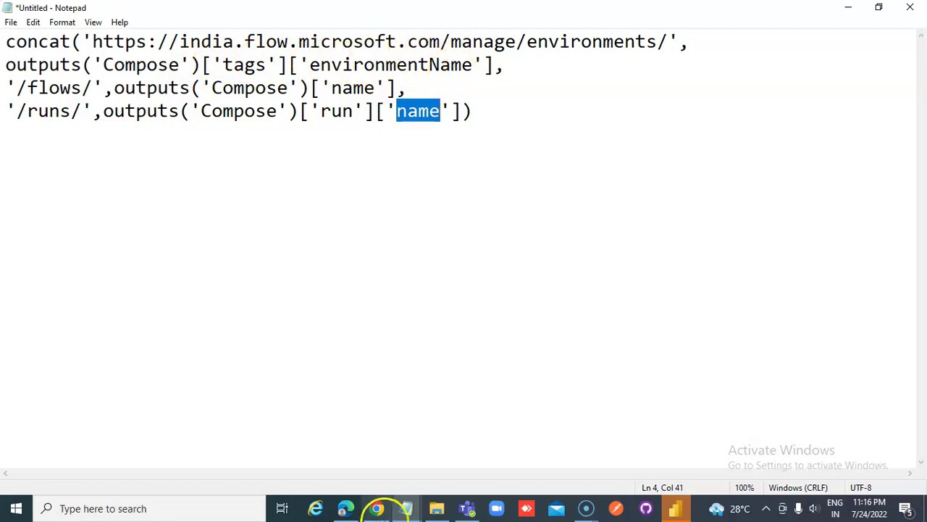
click(345, 508)
scroll(433, 239, up, 3)
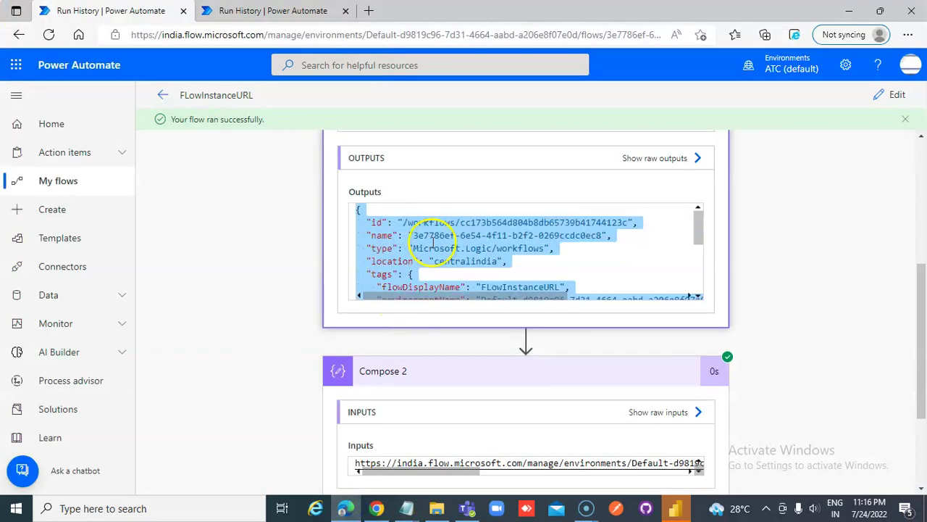
scroll(406, 282, down, 2)
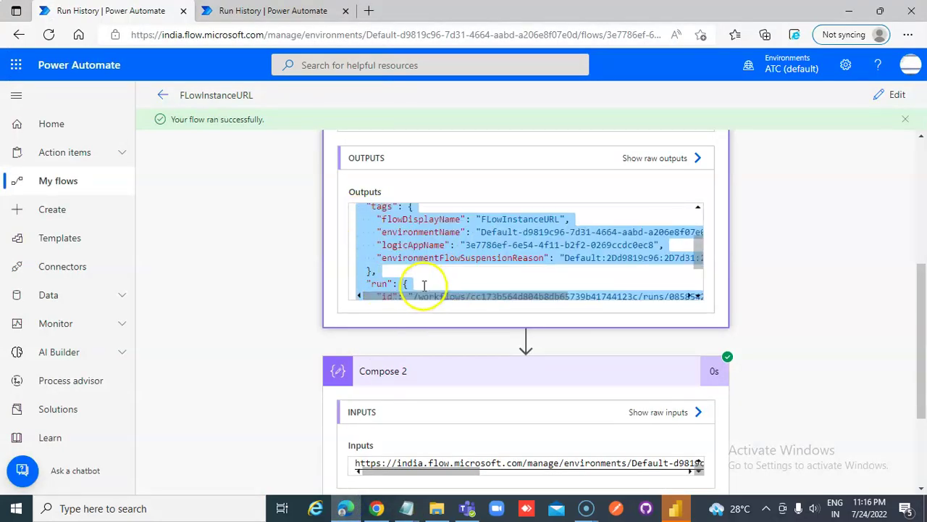
scroll(479, 282, down, 1)
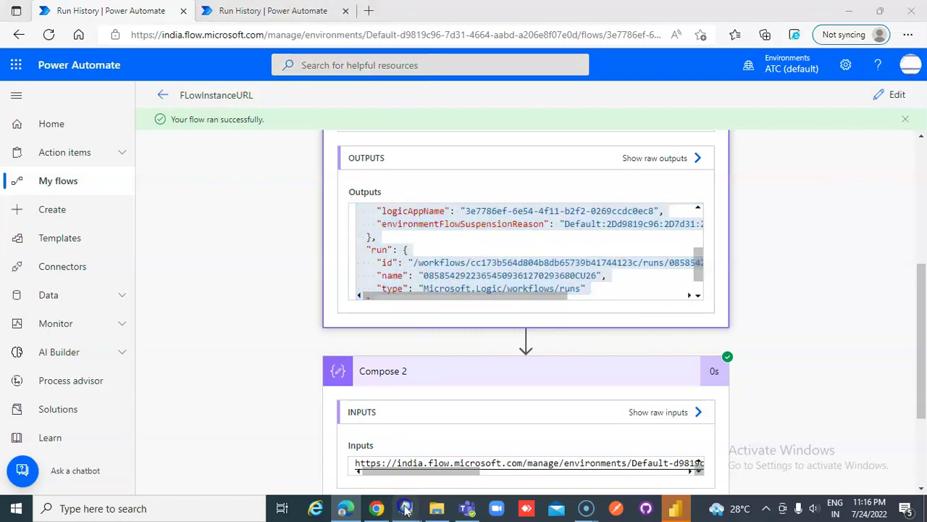
mouse_move(407, 508)
click(441, 458)
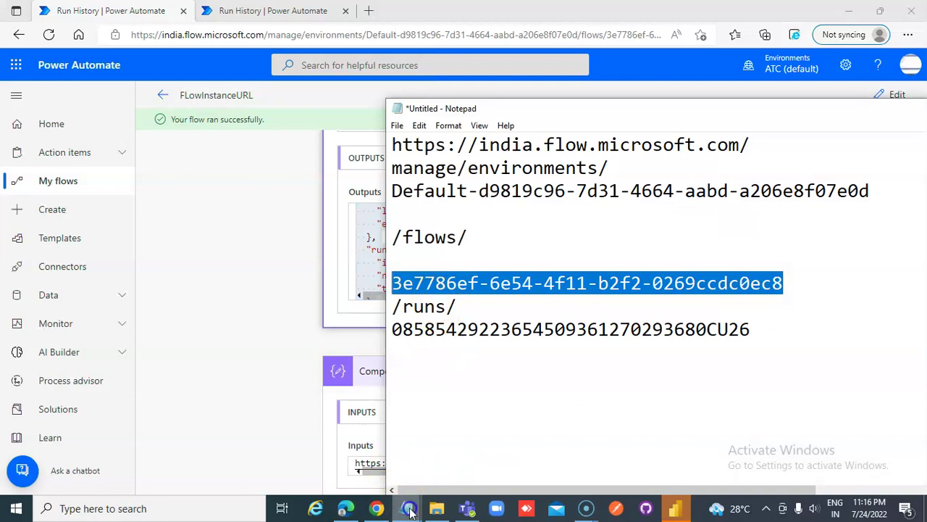
click(328, 409)
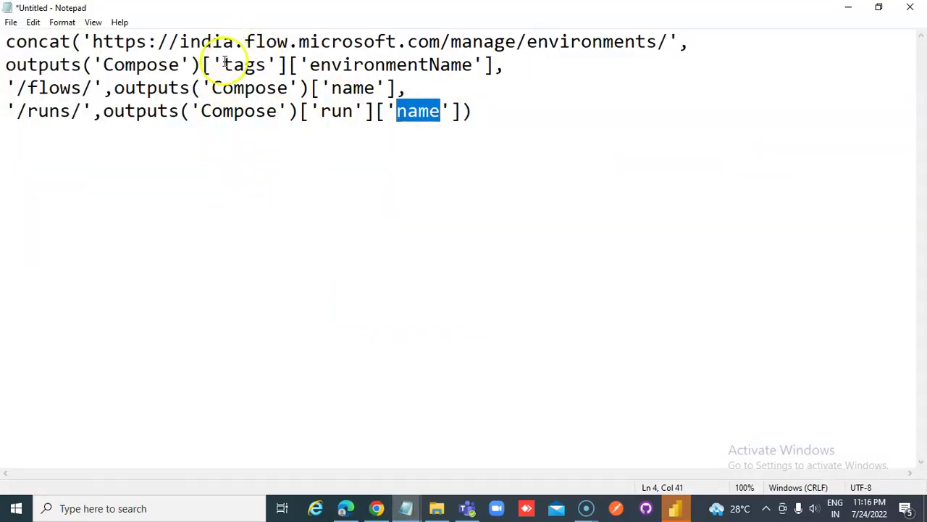
drag(224, 63, 230, 64)
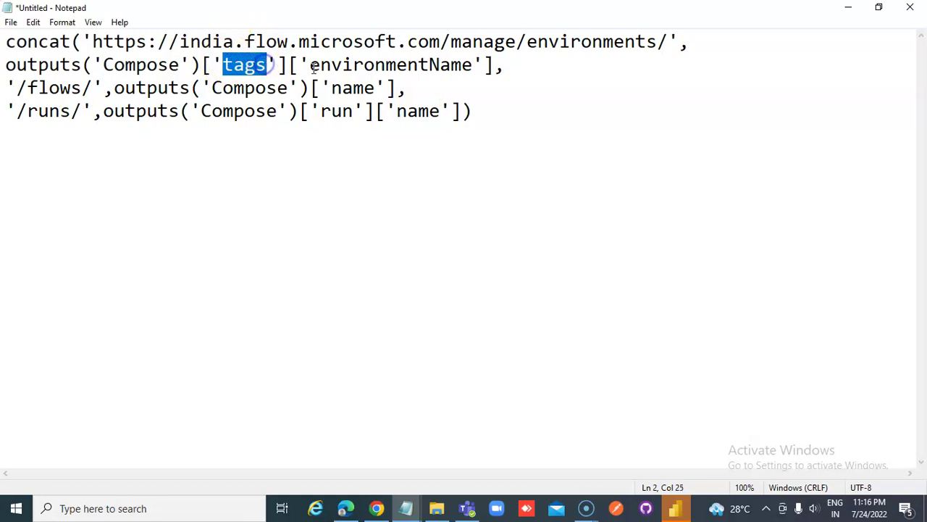
drag(114, 87, 379, 93)
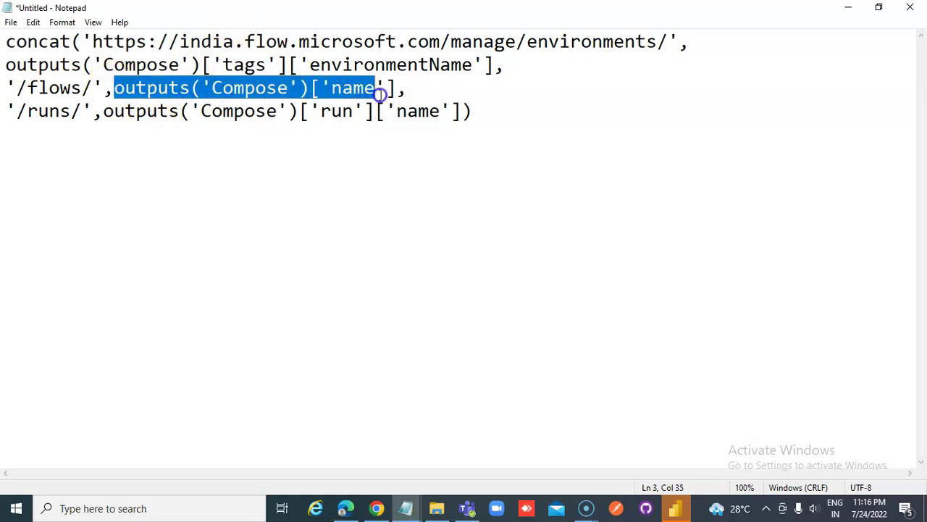
click(234, 64)
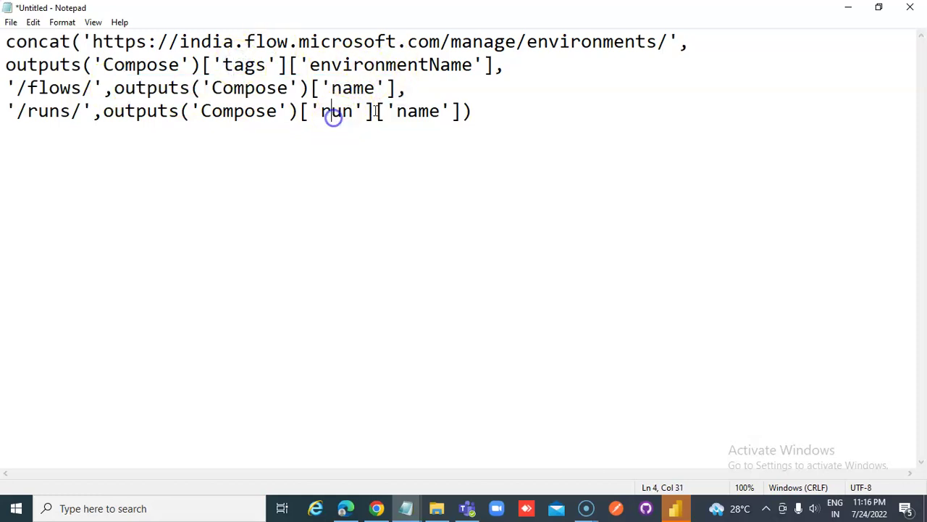
click(850, 8)
click(279, 283)
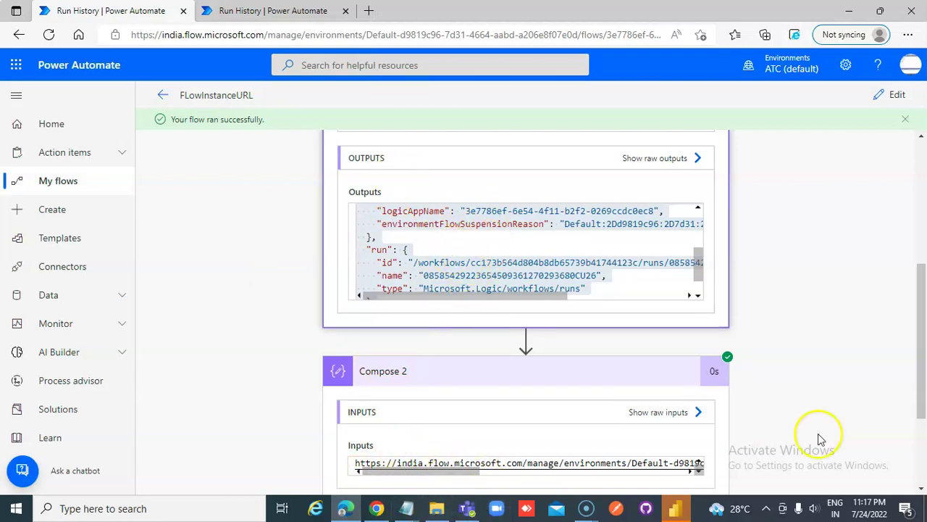
Open Compose 2's output URL in a new browser tab
scroll(818, 438, down, 2)
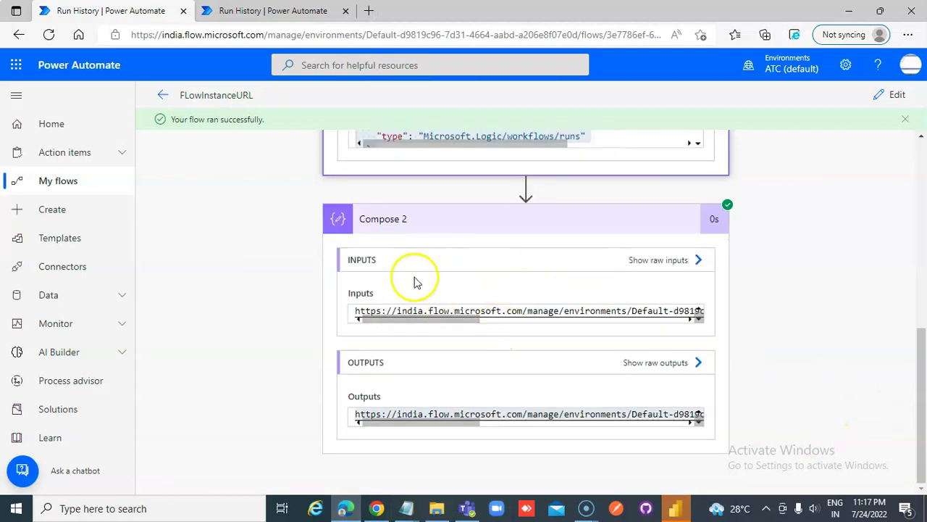
click(441, 412)
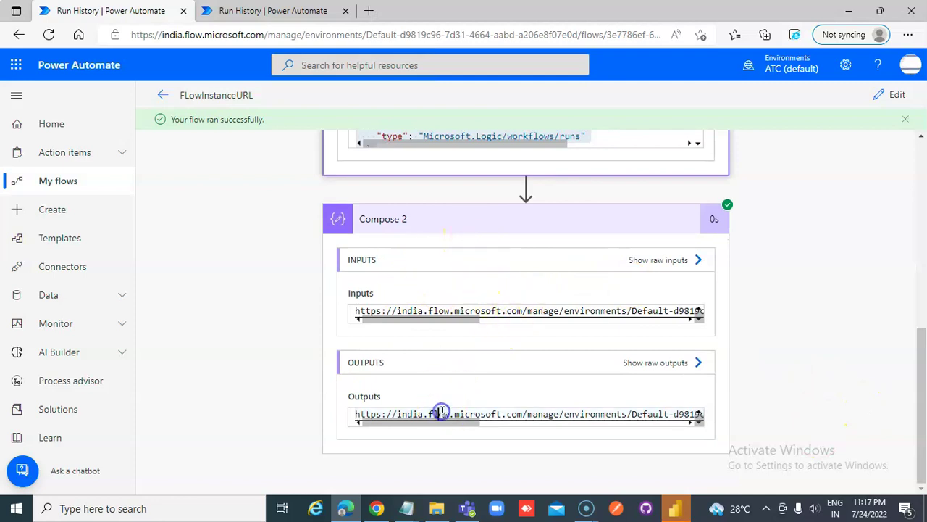
key(ctrl+a)
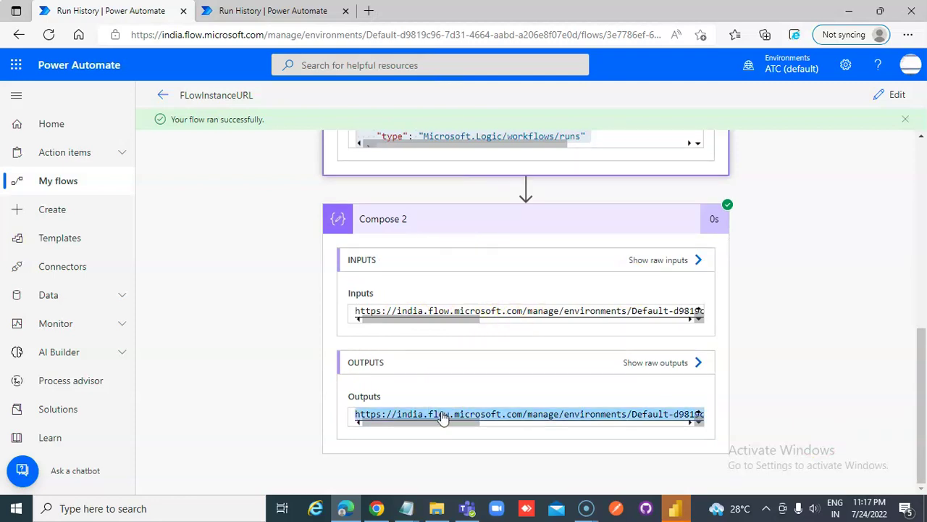
click(297, 11)
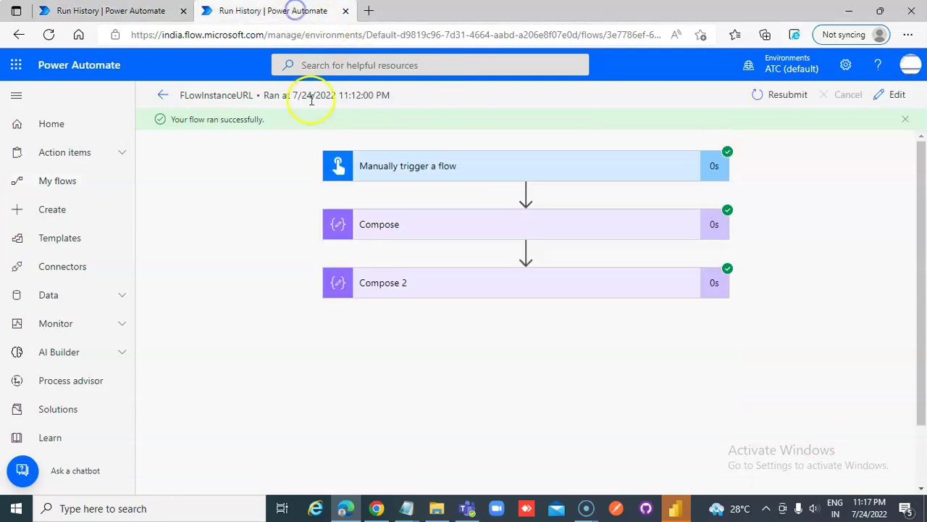
click(373, 11)
click(356, 34)
key(ctrl+v)
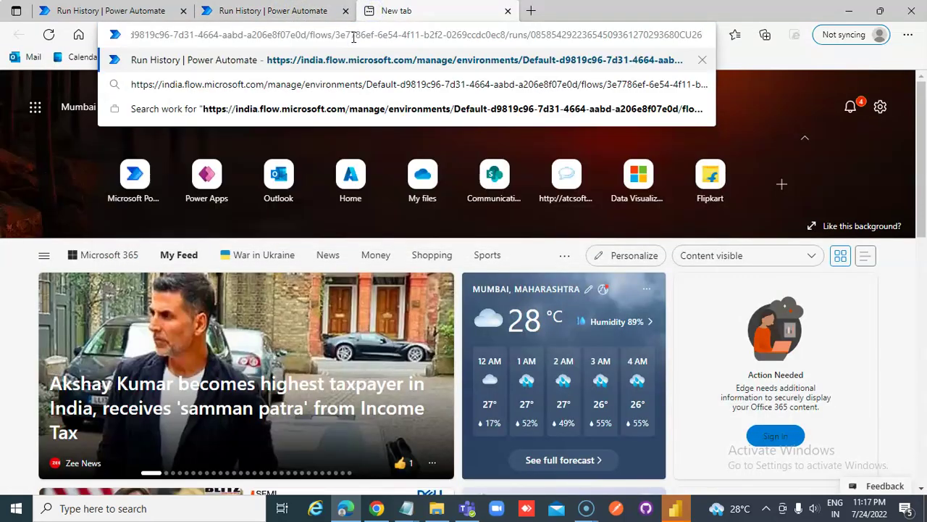
key(Return)
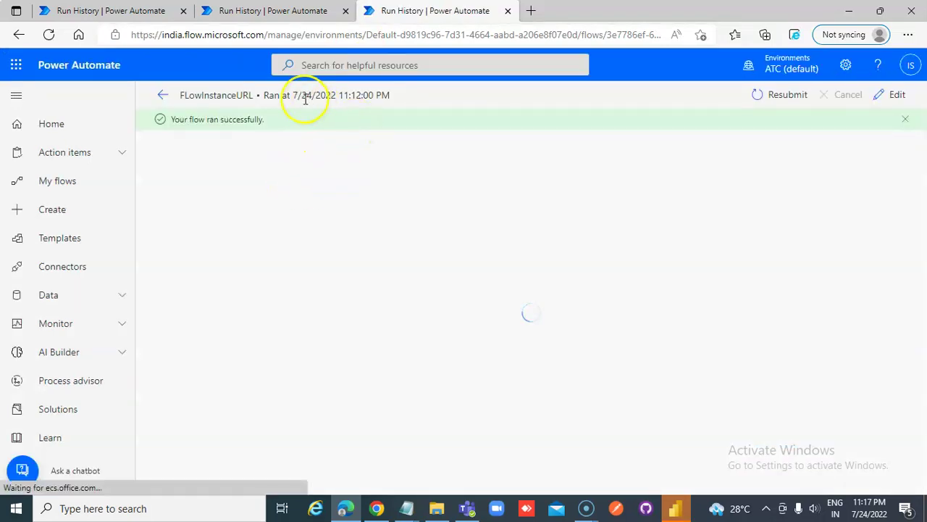
Compare the loaded run with the original and open the 11:12 PM run from run history
click(302, 11)
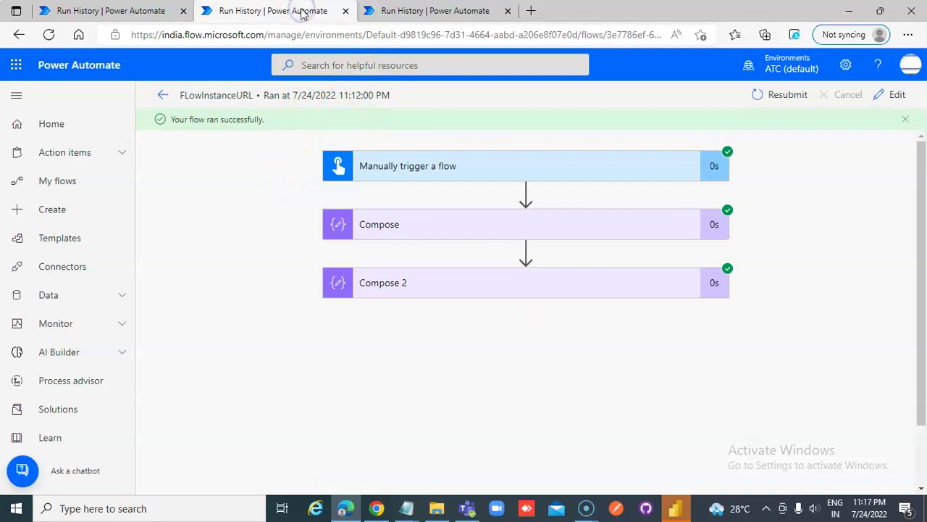
click(414, 10)
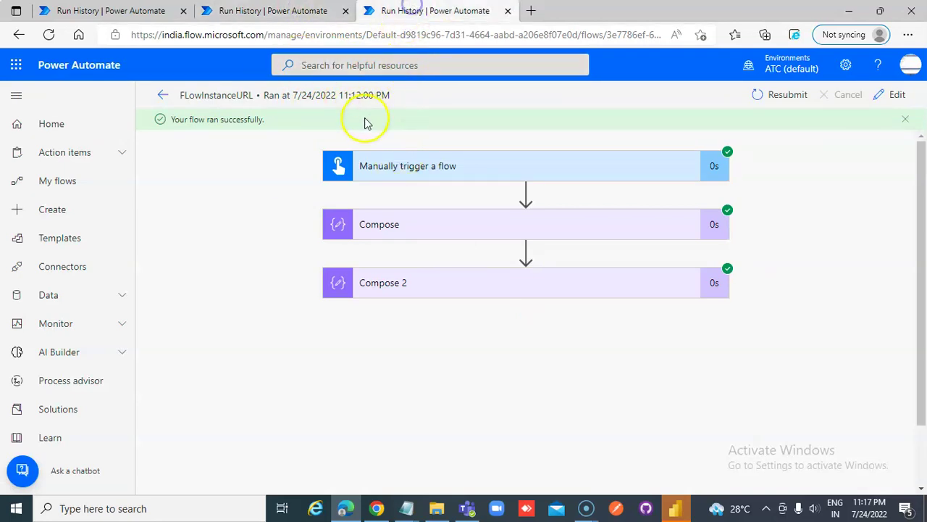
click(163, 95)
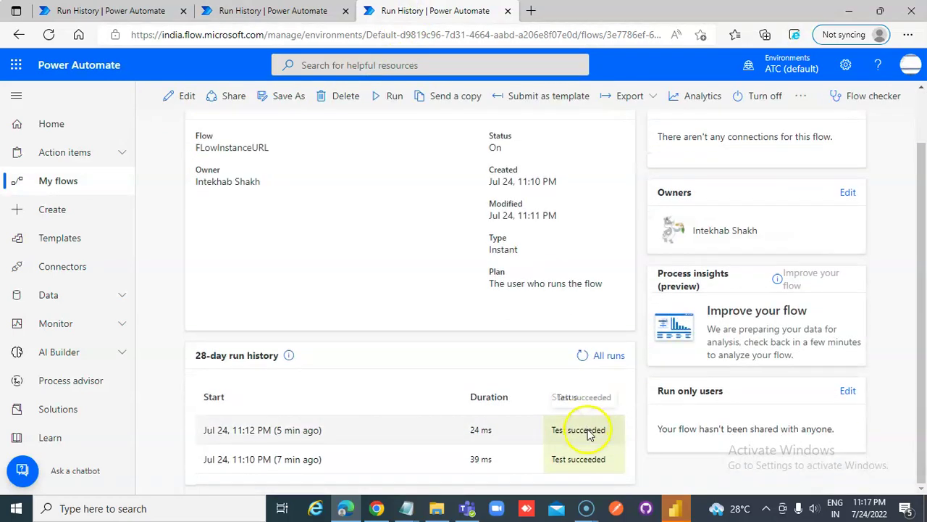
click(255, 430)
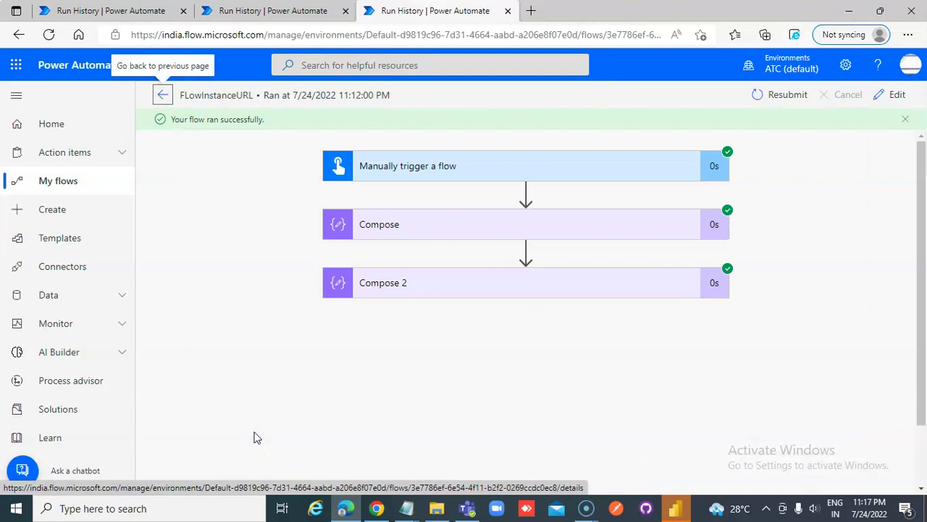
Check the run page's address, then close the third and second run tabs
click(472, 36)
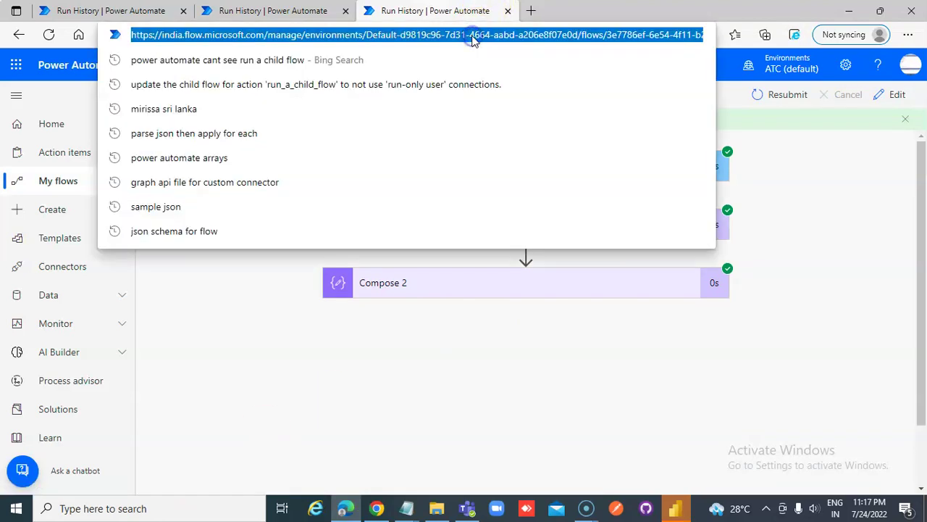
click(509, 12)
click(346, 10)
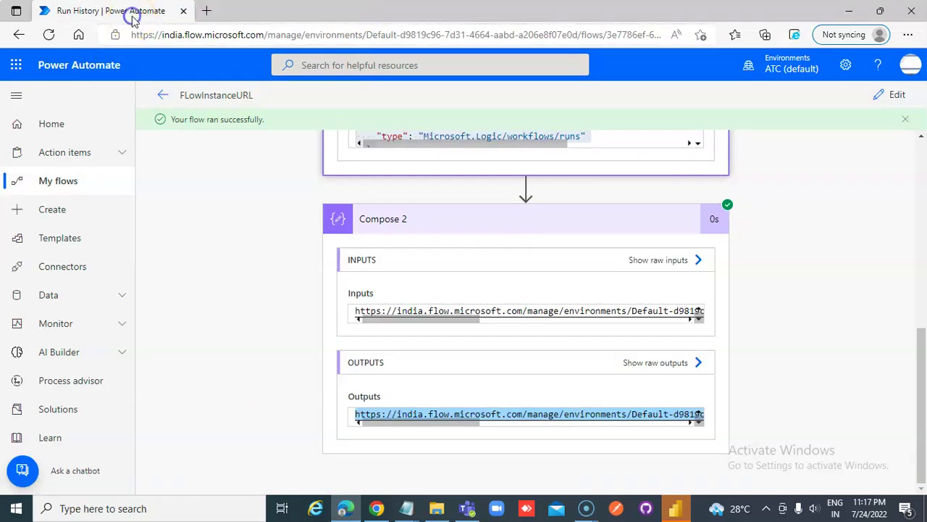
Reopen FLowInstanceURL's 11:12 PM run from My flows and inspect the run ID in its address
click(76, 184)
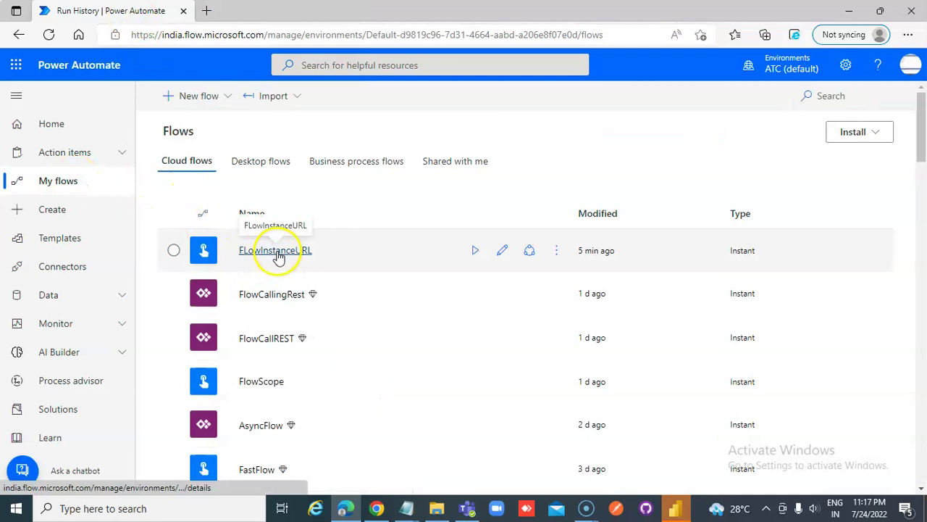
click(276, 251)
scroll(279, 290, down, 2)
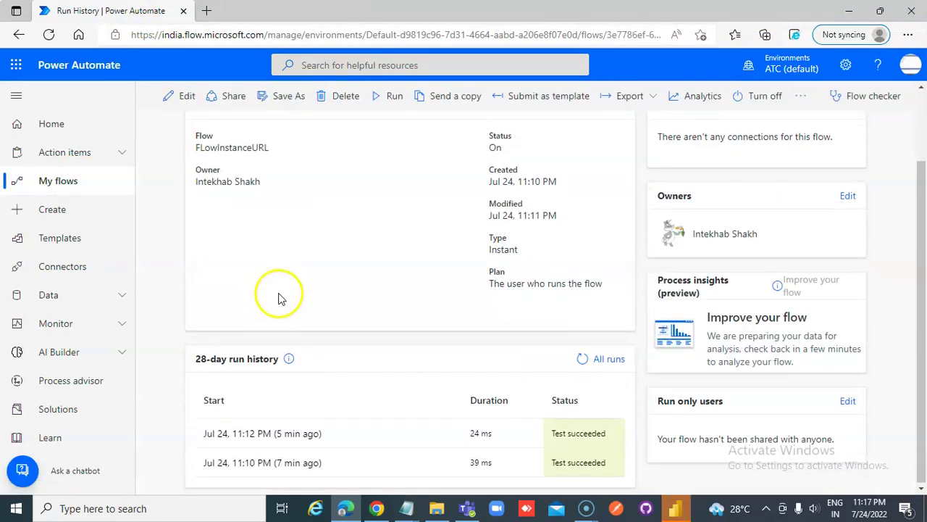
click(250, 435)
click(305, 35)
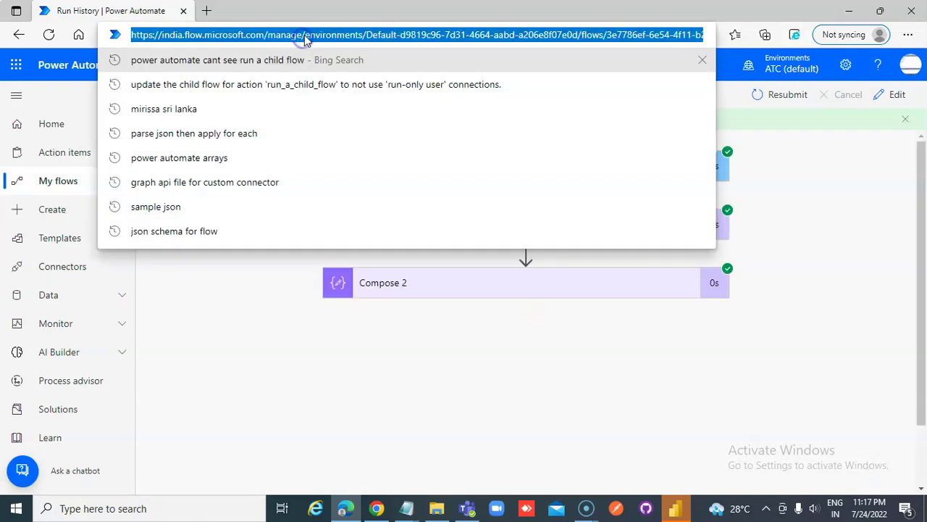
click(304, 35)
drag(433, 35, 734, 41)
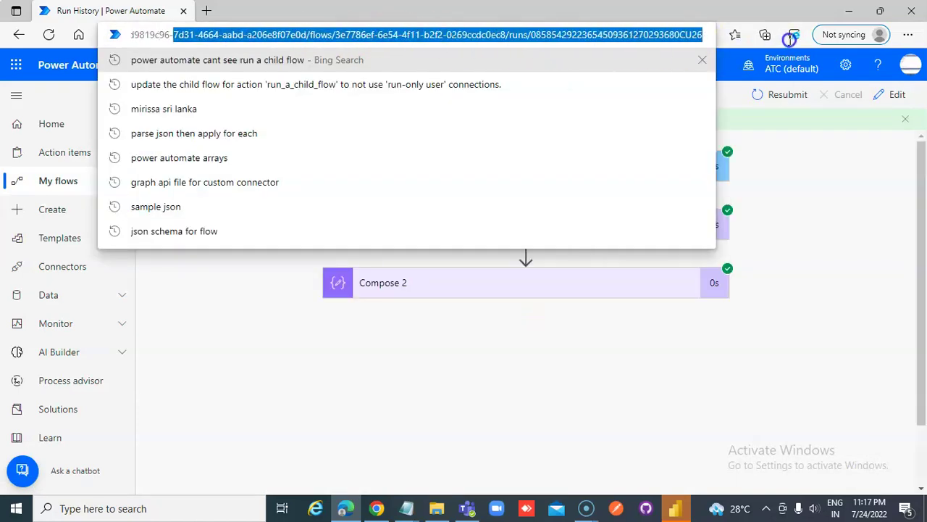
click(507, 339)
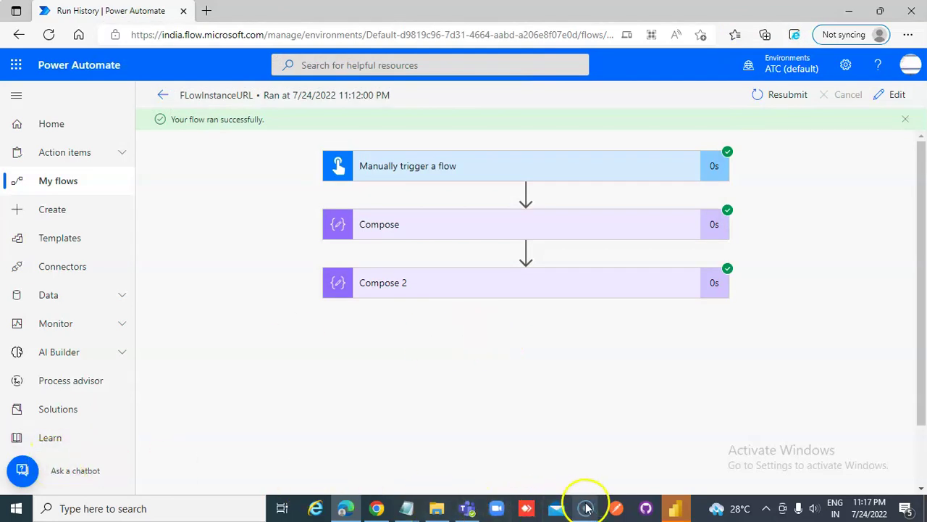
mouse_move(586, 508)
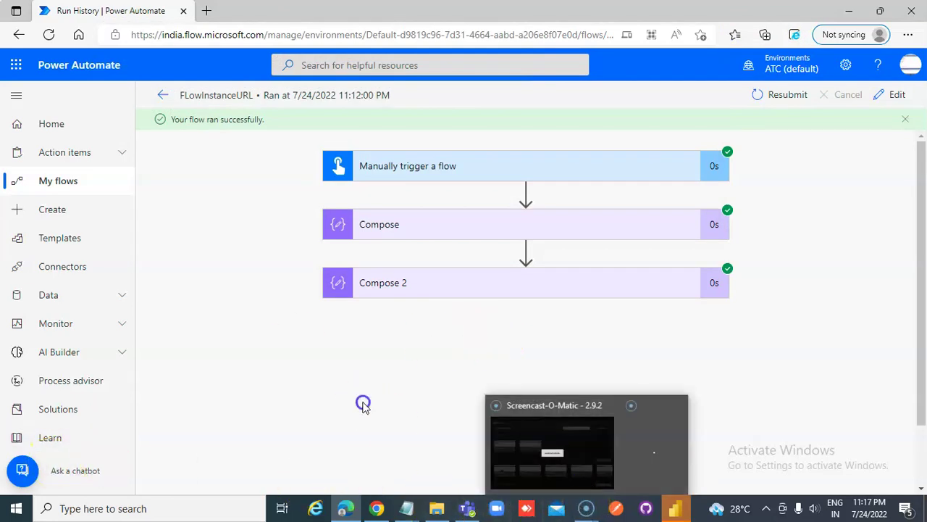
click(586, 504)
click(586, 462)
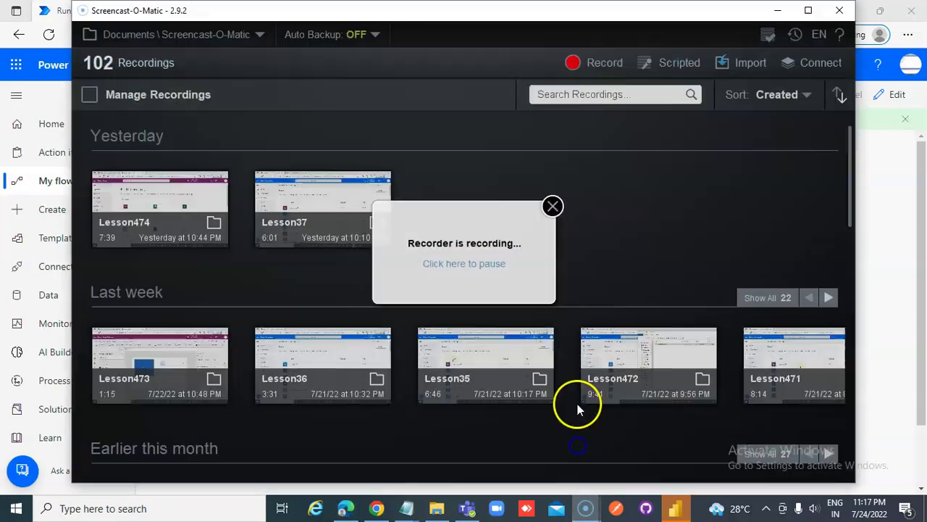